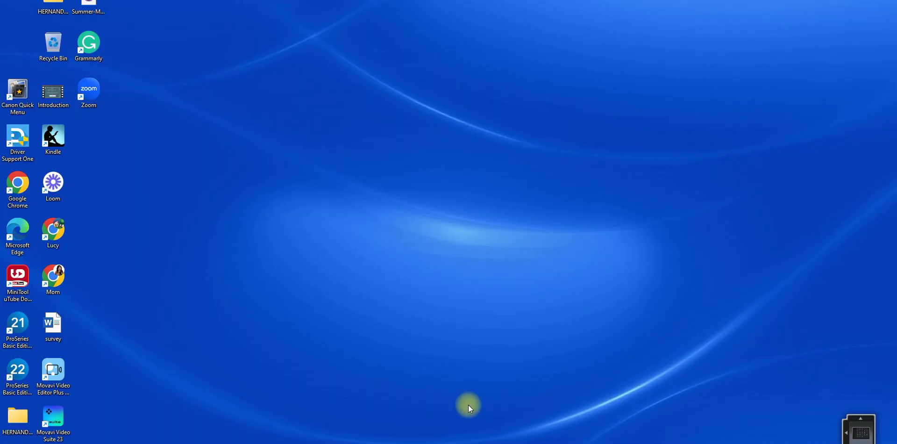
# - Open Excel with a new blank workbook and maximize its window
pyautogui.press('super')
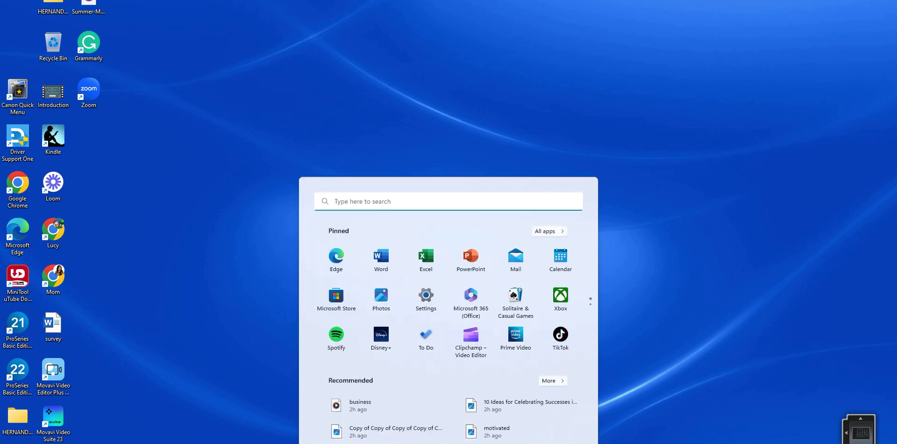
pyautogui.click(430, 196)
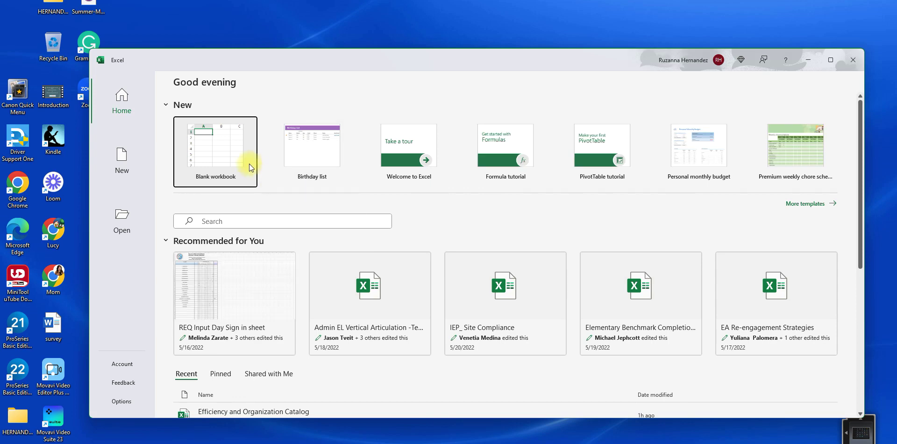
pyautogui.click(248, 167)
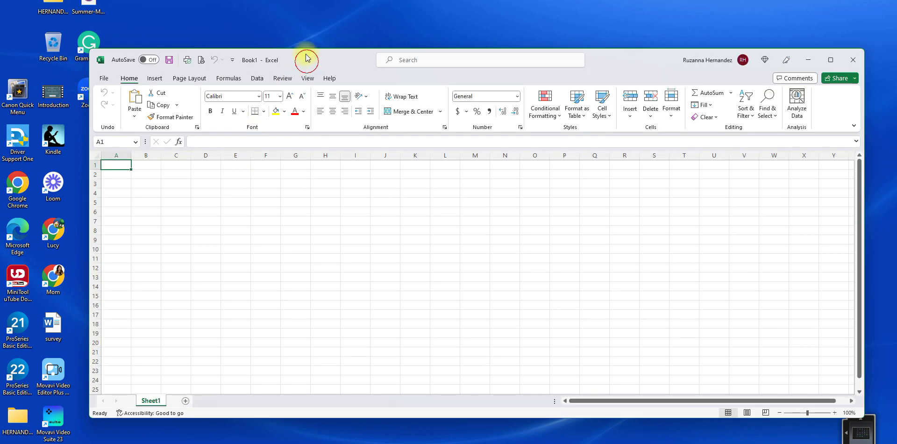
pyautogui.doubleClick(304, 57)
# - Widen columns A through E on the first sheet and enter "Revenues" in cell A1
pyautogui.moveTo(41, 89); pyautogui.dragTo(195, 89)
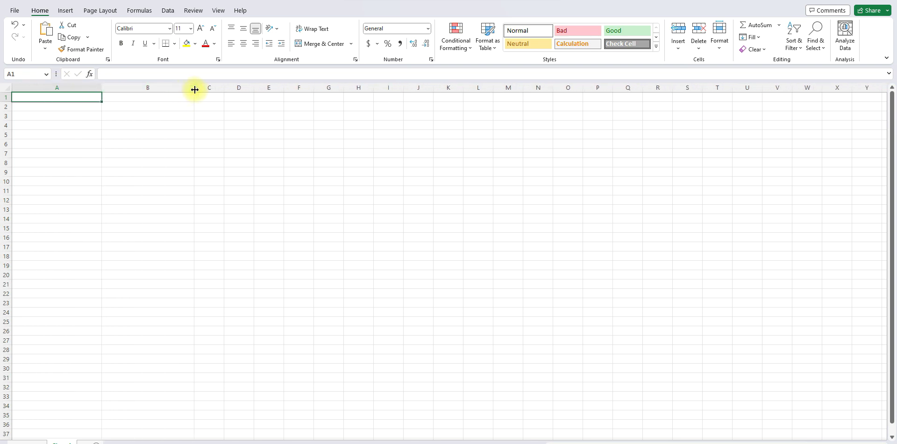
pyautogui.click(195, 87)
pyautogui.moveTo(223, 88); pyautogui.dragTo(285, 89)
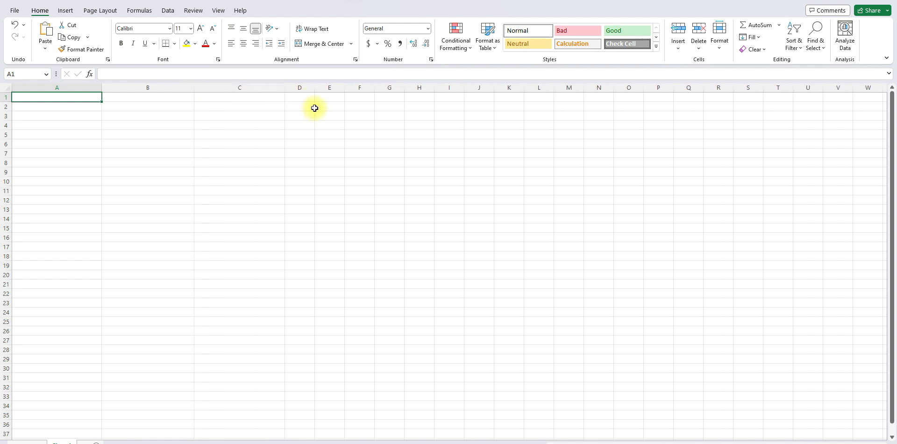
pyautogui.moveTo(314, 88); pyautogui.dragTo(483, 98)
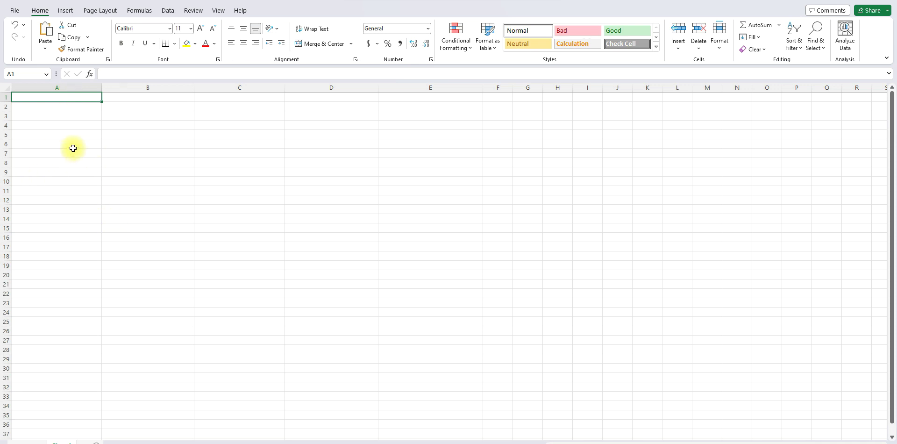
pyautogui.write('Revenues')
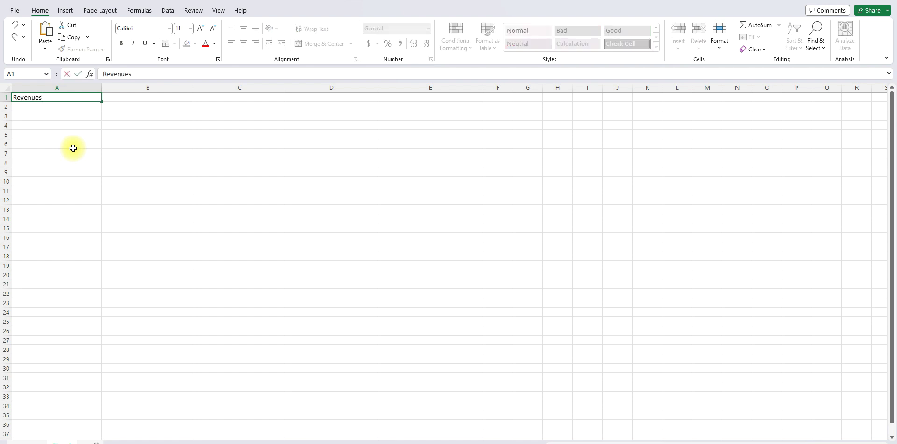
pyautogui.press('Return')
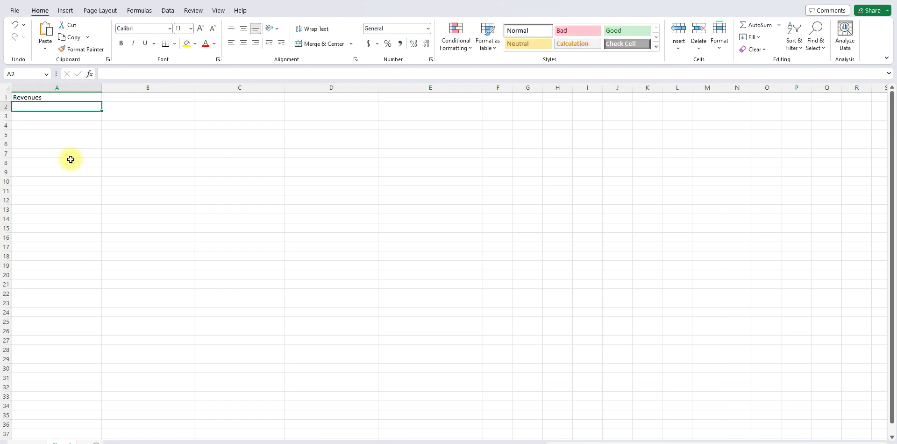
# - Add a second worksheet, enter "Expenses" in its cell A1 and widen columns A through D
pyautogui.click(95, 441)
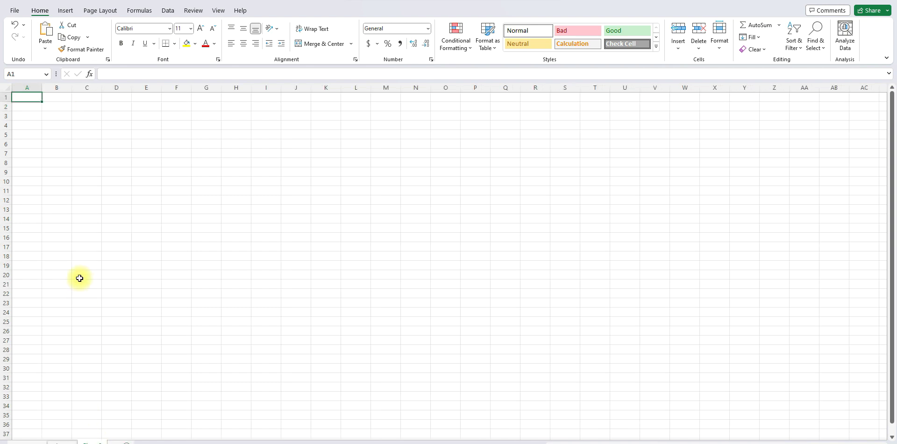
pyautogui.write('Exp')
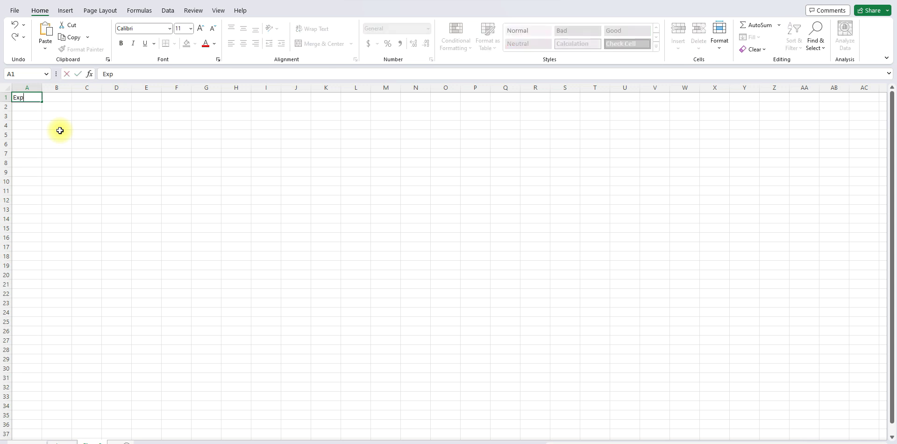
pyautogui.write('enses')
pyautogui.press('Return')
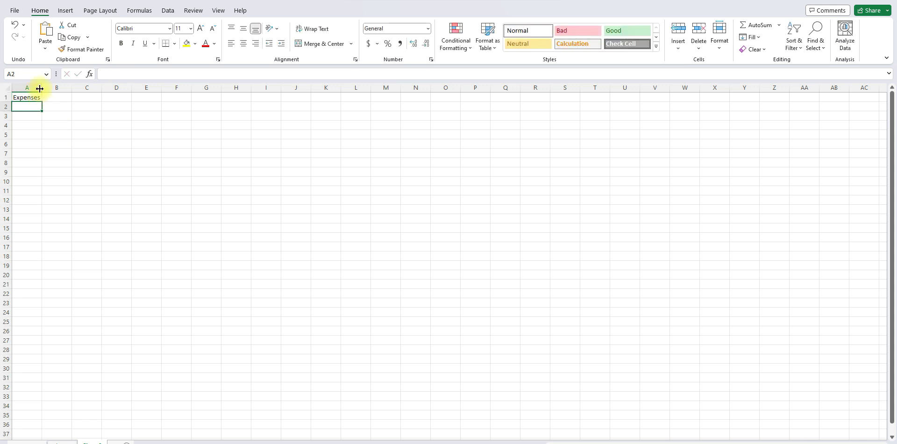
pyautogui.moveTo(40, 88); pyautogui.dragTo(411, 96)
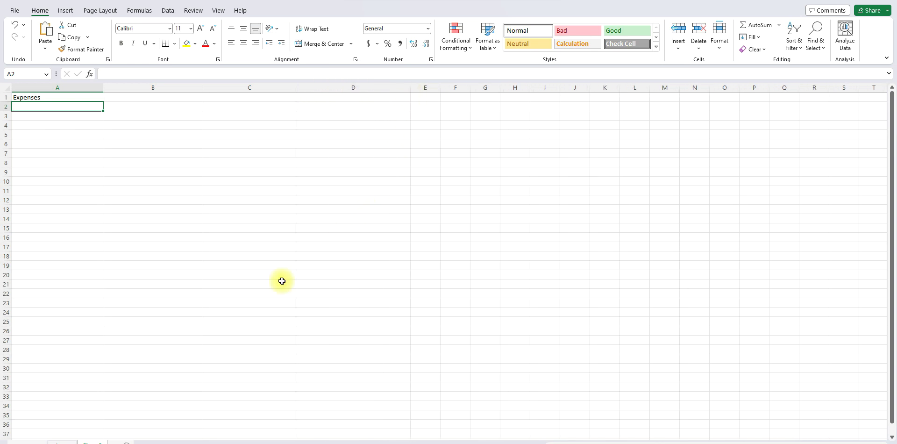
# - Set the font size of all cells on the Revenues sheet to 14
pyautogui.click(66, 441)
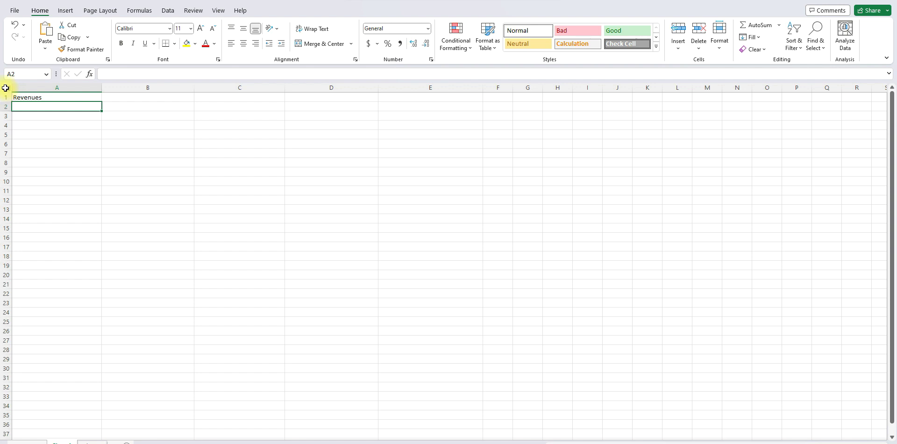
pyautogui.click(5, 88)
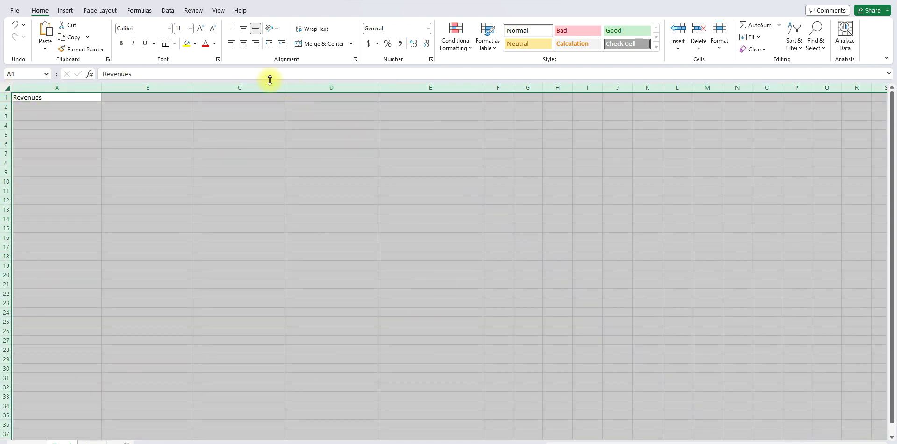
pyautogui.click(201, 28)
pyautogui.click(201, 28)
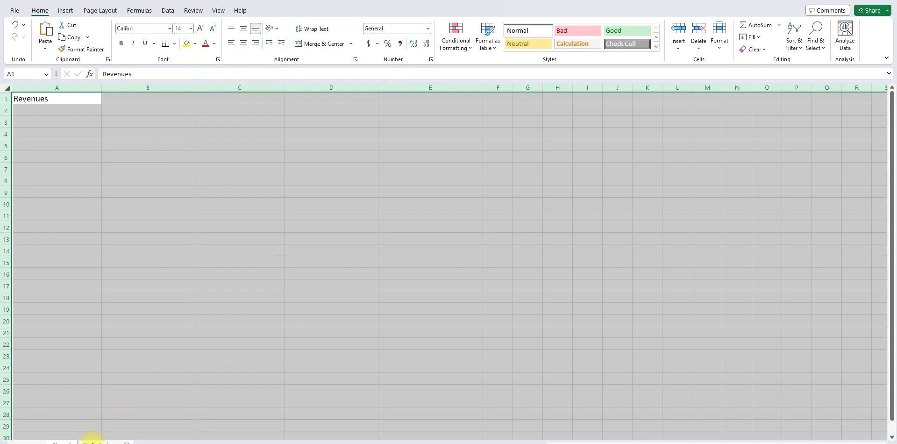
# - Format all cells on the Expenses sheet as Amasis MT Pro Medium, size 14
pyautogui.click(92, 441)
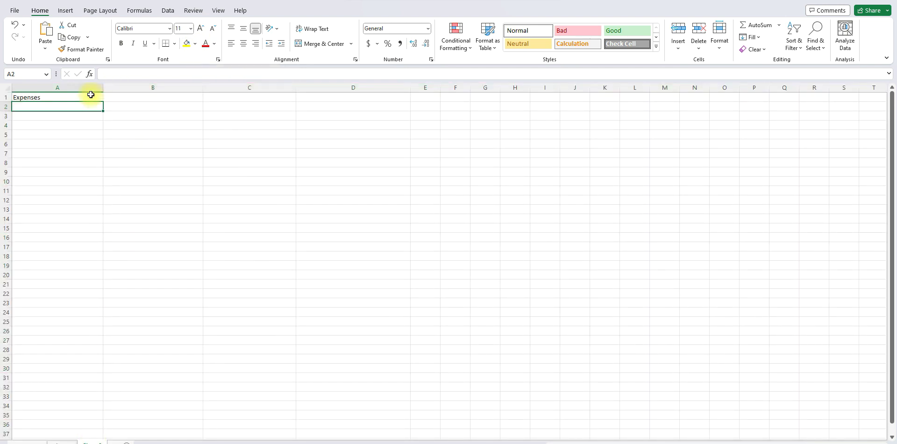
pyautogui.click(4, 87)
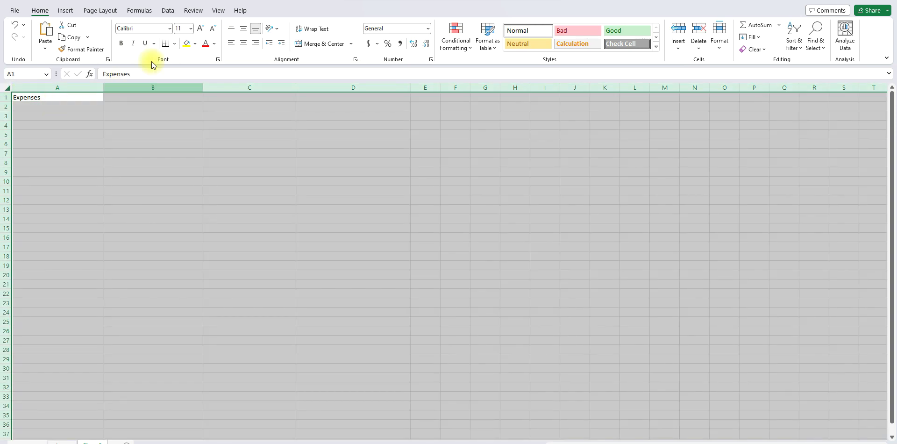
pyautogui.click(201, 29)
pyautogui.click(201, 30)
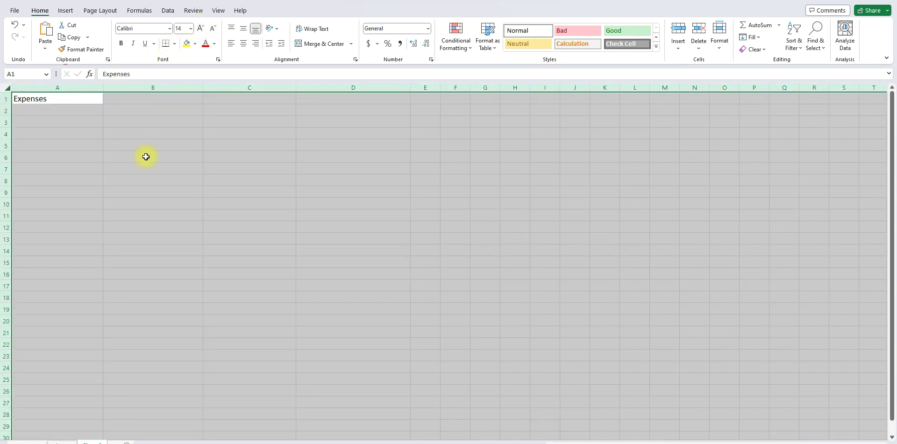
pyautogui.click(167, 29)
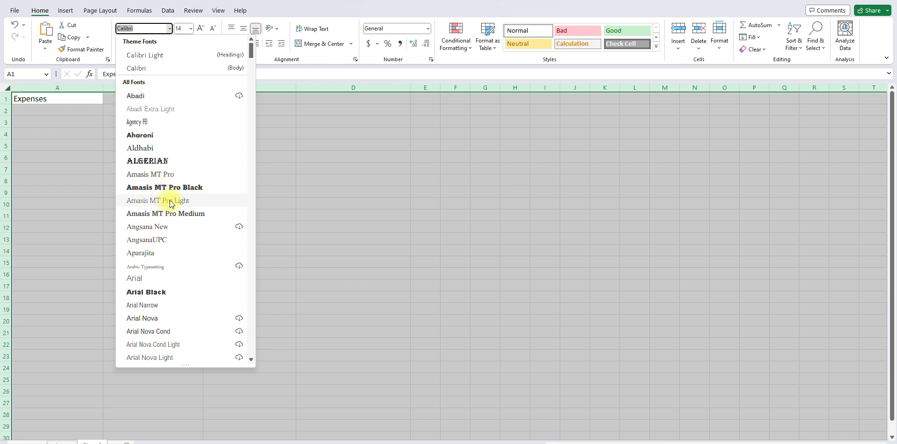
pyautogui.click(176, 213)
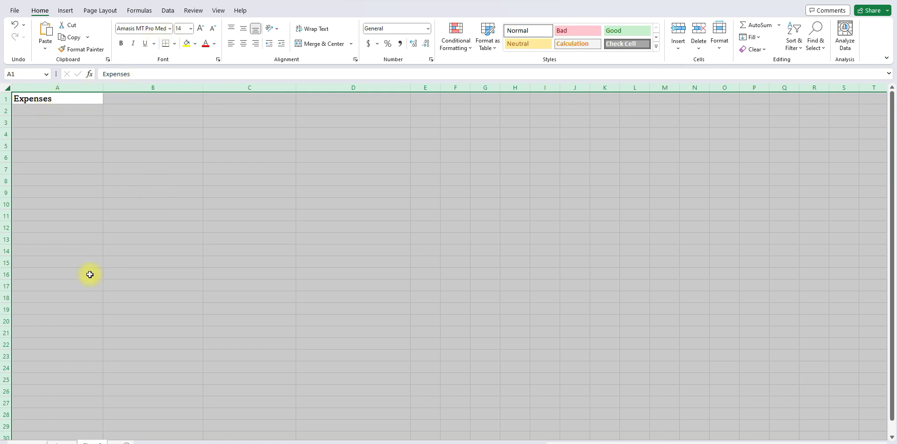
# - Widen columns E and F on the Expenses sheet and enter the heading "Printing & Mailing" in A2
pyautogui.click(58, 122)
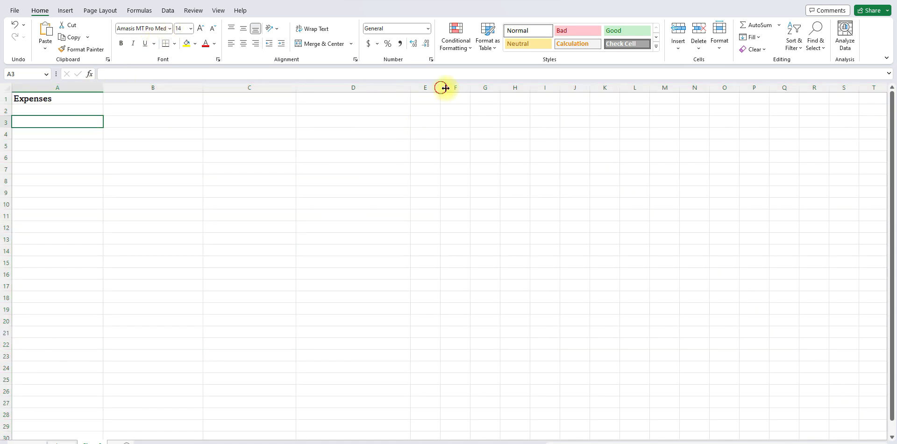
pyautogui.moveTo(440, 88); pyautogui.dragTo(659, 102)
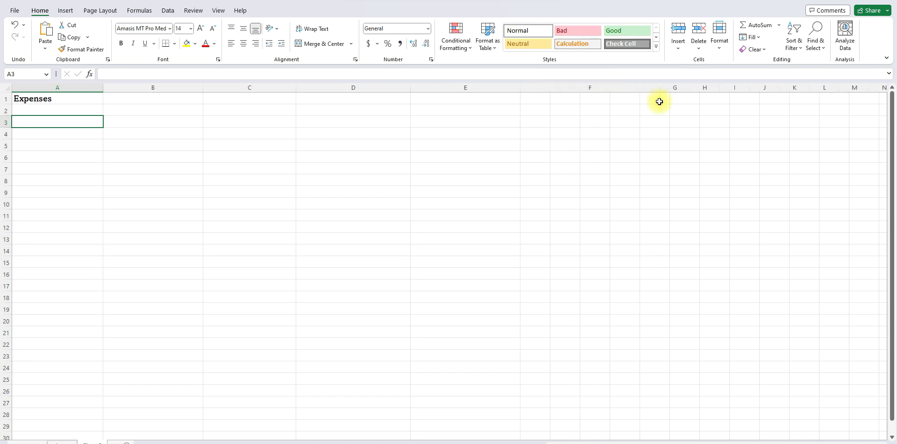
pyautogui.click(74, 111)
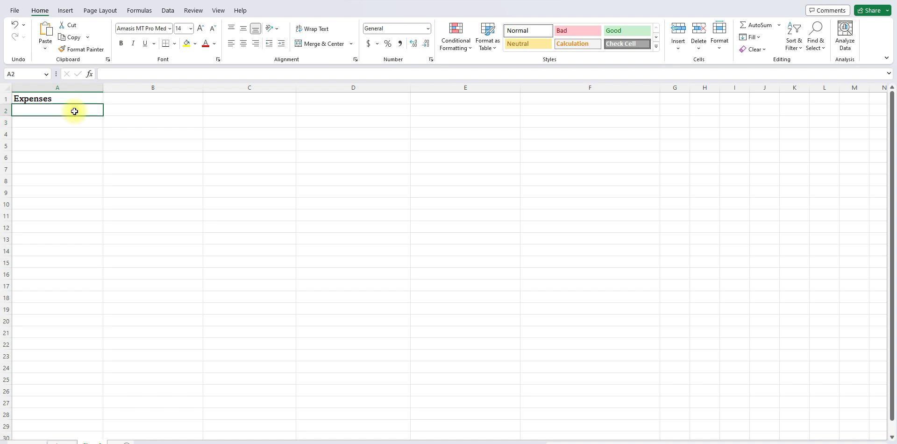
pyautogui.write('Printing &')
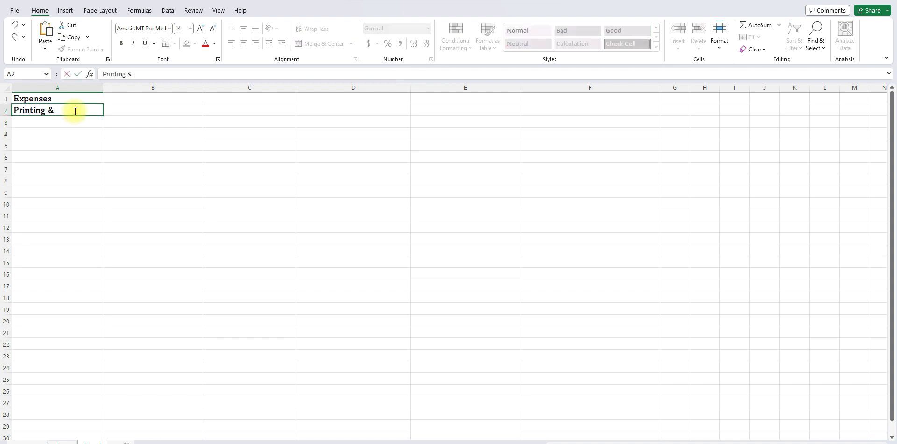
pyautogui.write(' Mailing')
pyautogui.press('Tab')
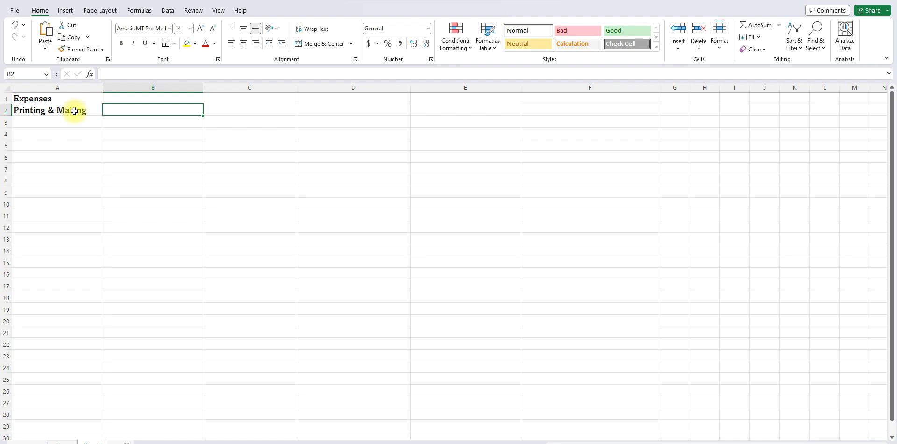
# - Enter the headings "Office Supplies", "Advertising" and "Software Expenses" in cells B2 through D2
pyautogui.write('Office Supplies')
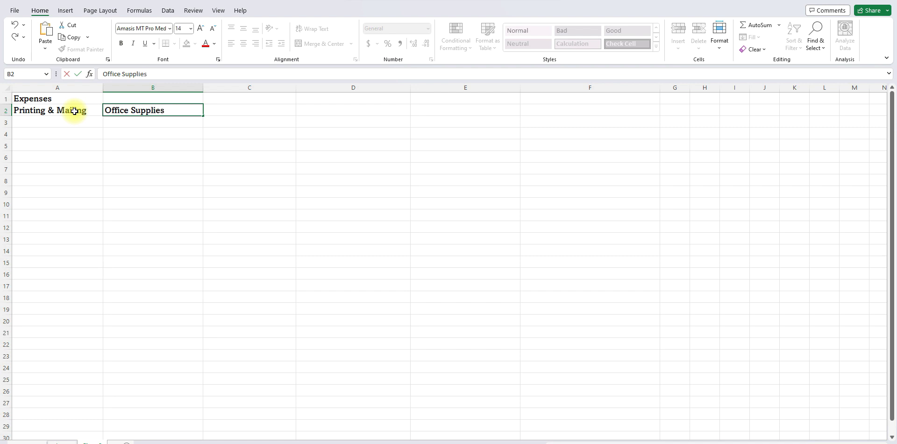
pyautogui.press('Tab')
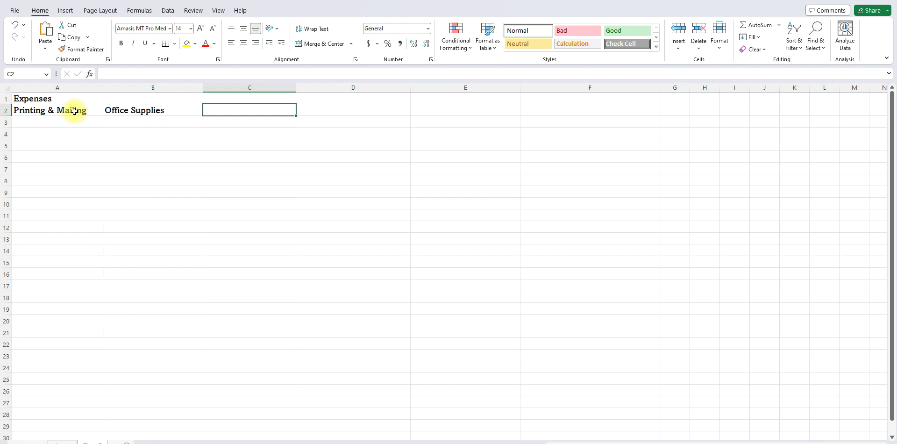
pyautogui.write('Advertising')
pyautogui.press('Tab')
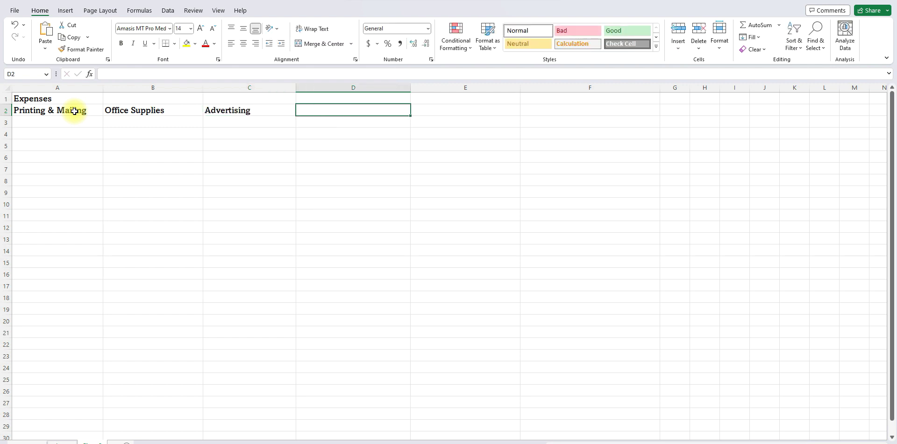
pyautogui.write('Software E')
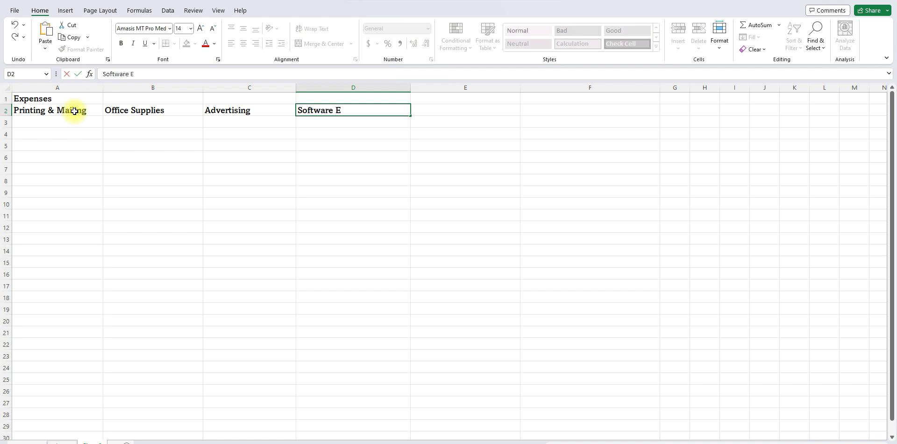
pyautogui.write('xpenses')
pyautogui.press('Tab')
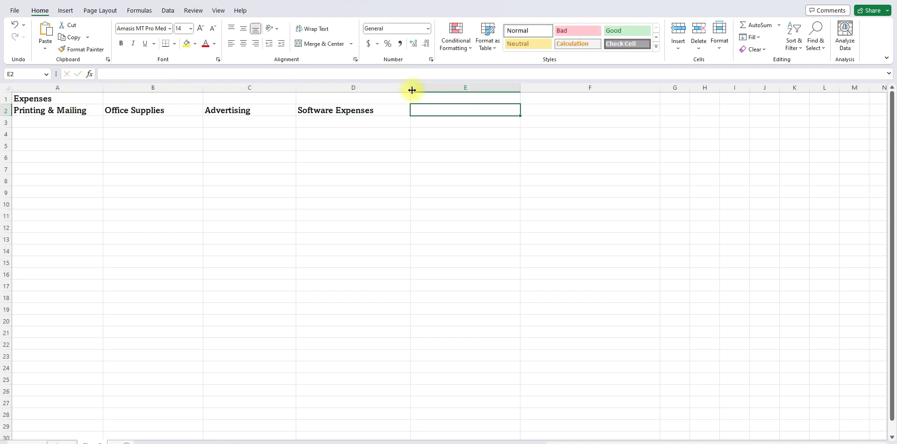
# - Narrow columns D, E and F slightly on the Expenses sheet
pyautogui.moveTo(410, 88); pyautogui.dragTo(397, 94)
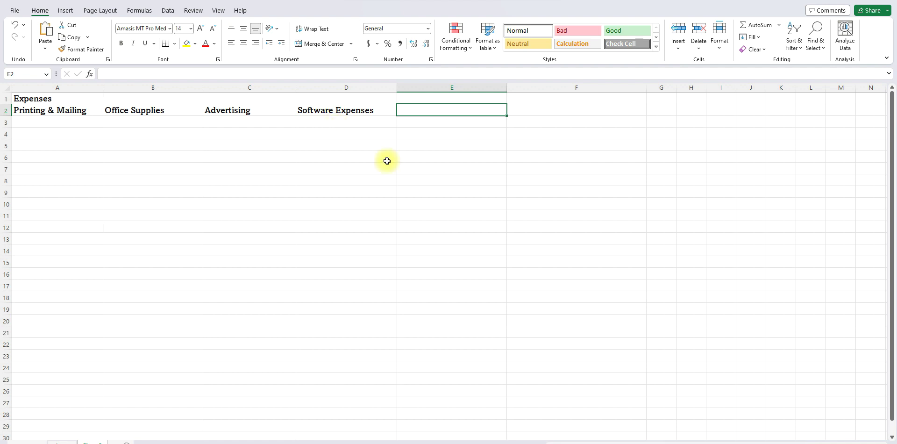
pyautogui.moveTo(507, 89); pyautogui.dragTo(502, 88)
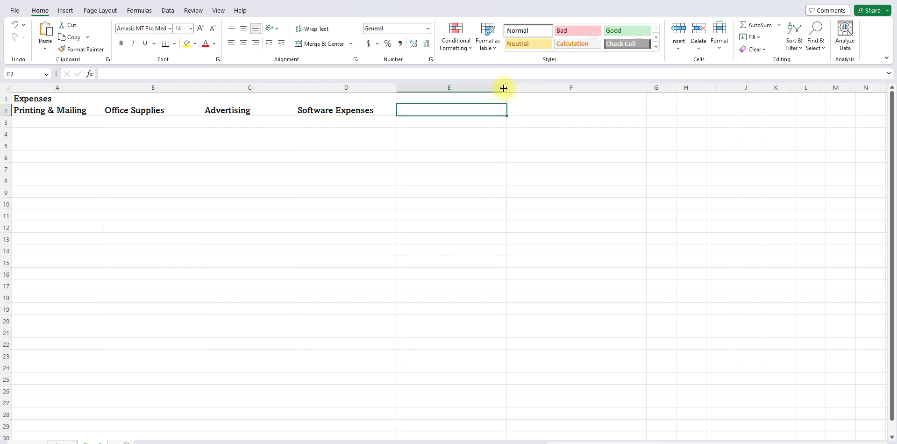
pyautogui.moveTo(643, 88); pyautogui.dragTo(605, 89)
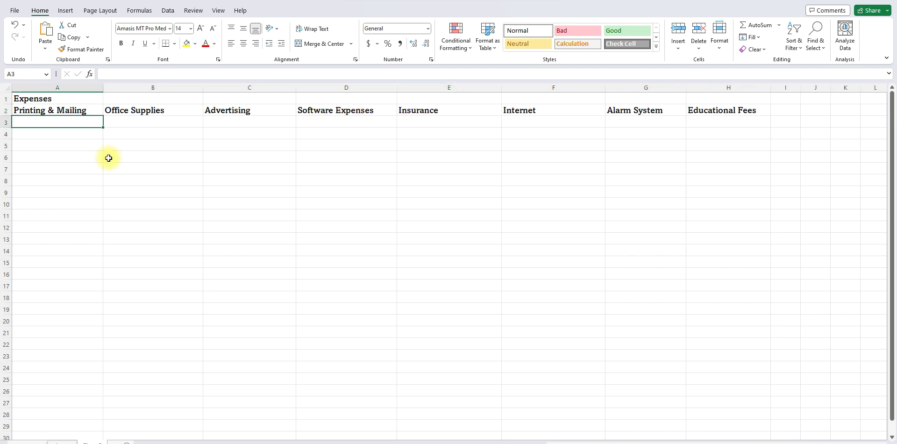
# - Enter the office supplies amounts 12.49, 45.72 and 80.66 in cells B3 through B5
pyautogui.click(164, 126)
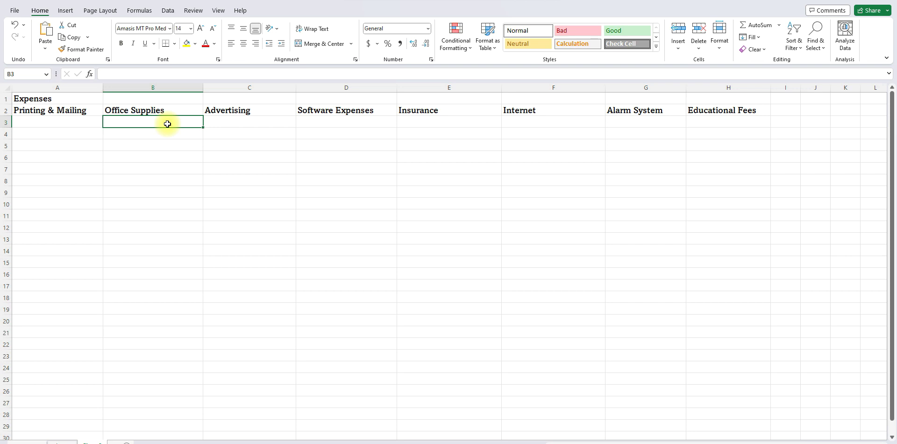
pyautogui.write('12.49')
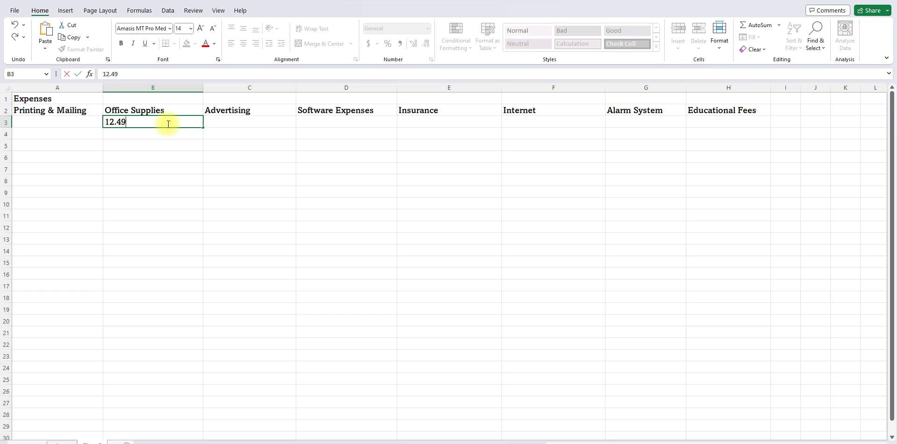
pyautogui.press('Return')
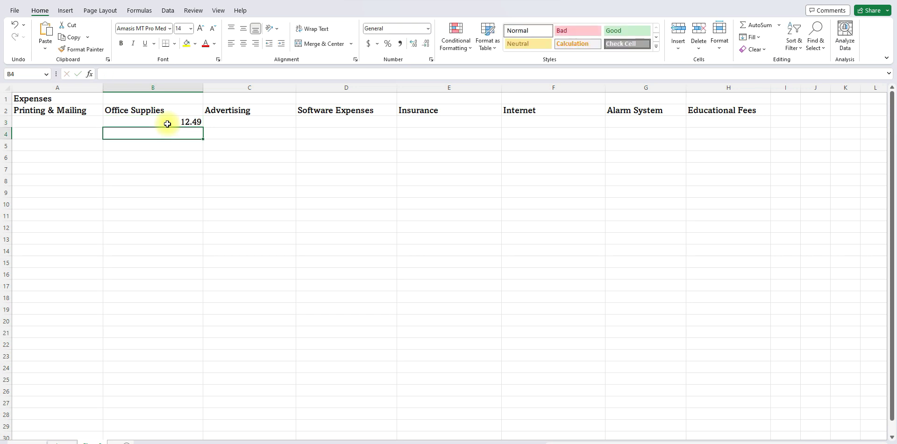
pyautogui.write('45')
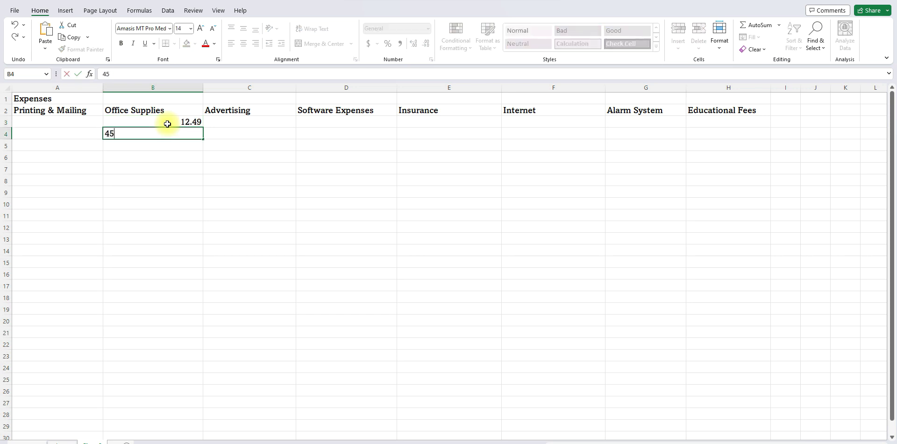
pyautogui.write('.72')
pyautogui.press('Return')
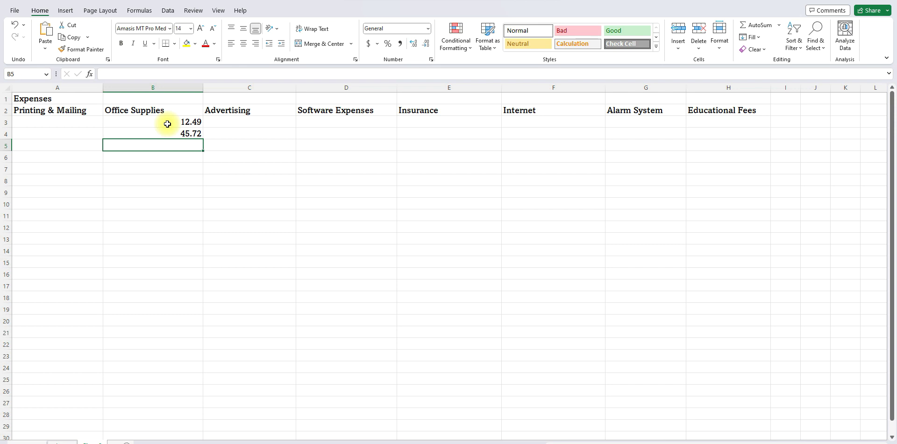
pyautogui.write('80.66')
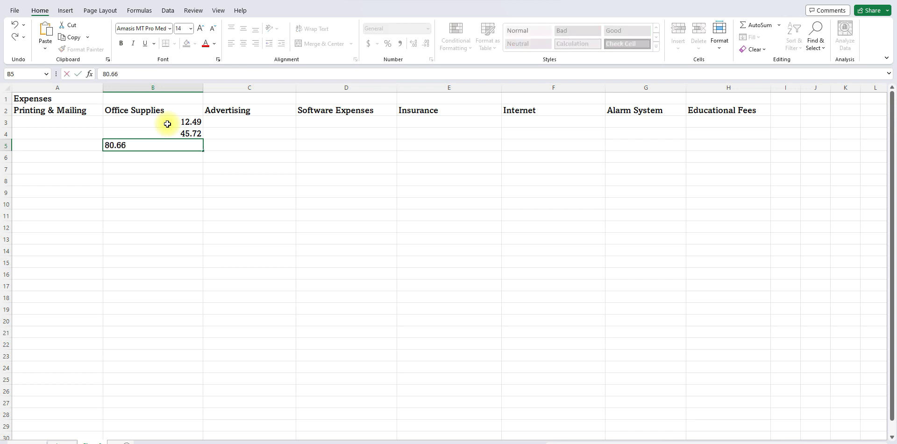
pyautogui.press('Return')
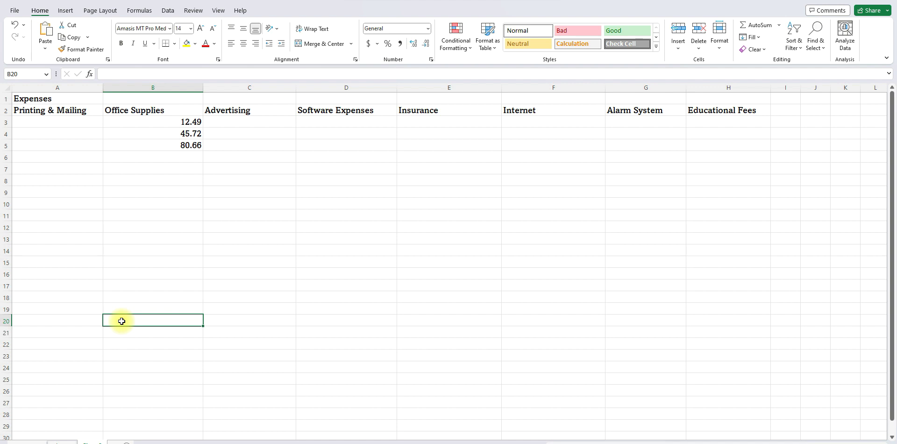
# - Total the Office Supplies column in B20 with the formula =SUM(B3:B19)
pyautogui.write('=')
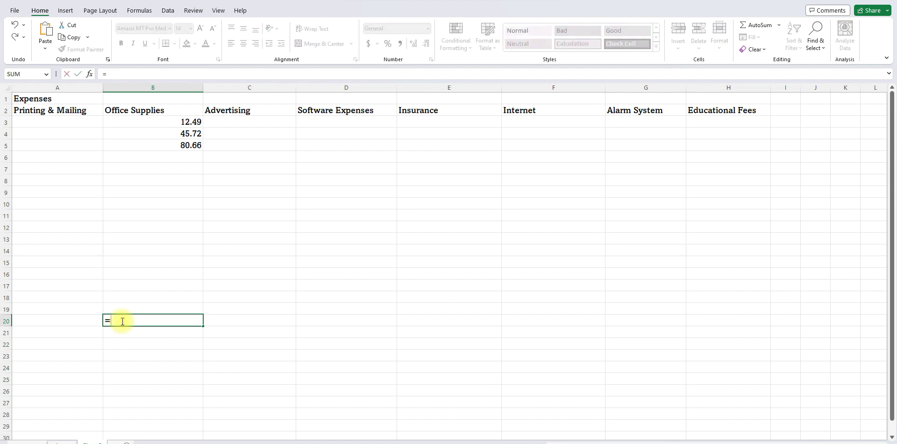
pyautogui.write('sum')
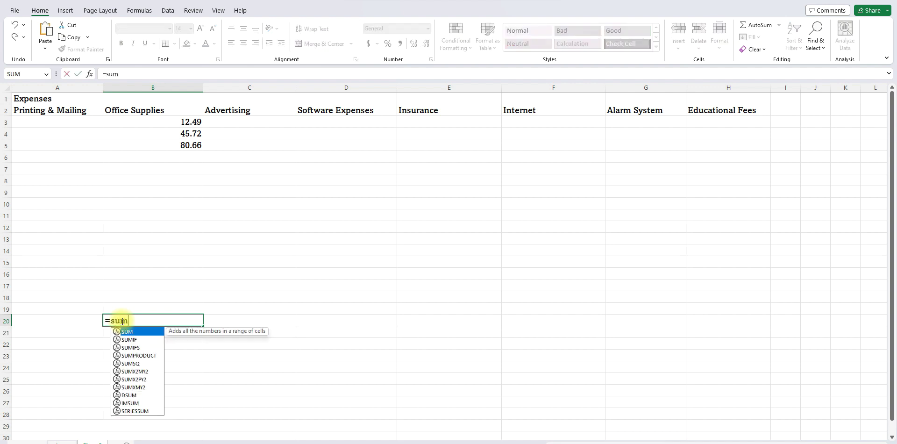
pyautogui.write('(')
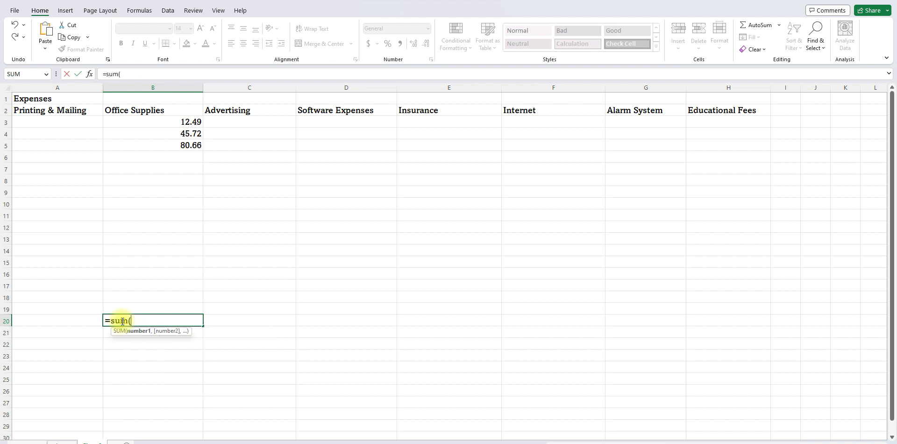
pyautogui.moveTo(146, 123); pyautogui.dragTo(161, 306)
pyautogui.write(')')
pyautogui.press('Return')
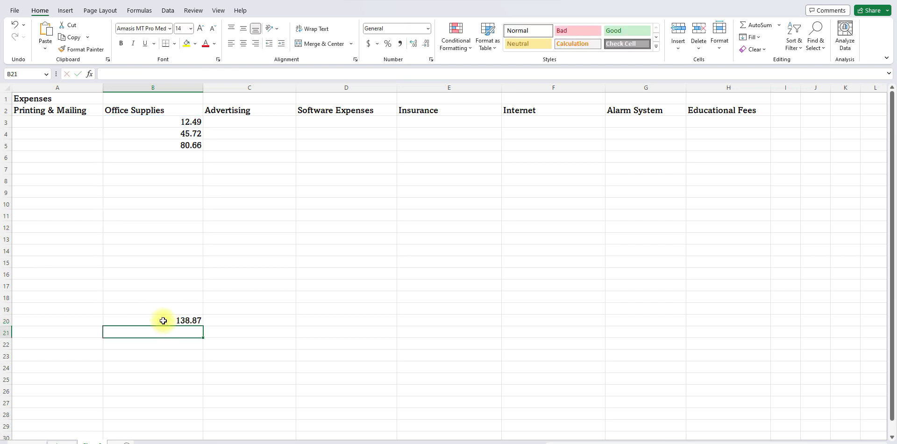
pyautogui.click(163, 320)
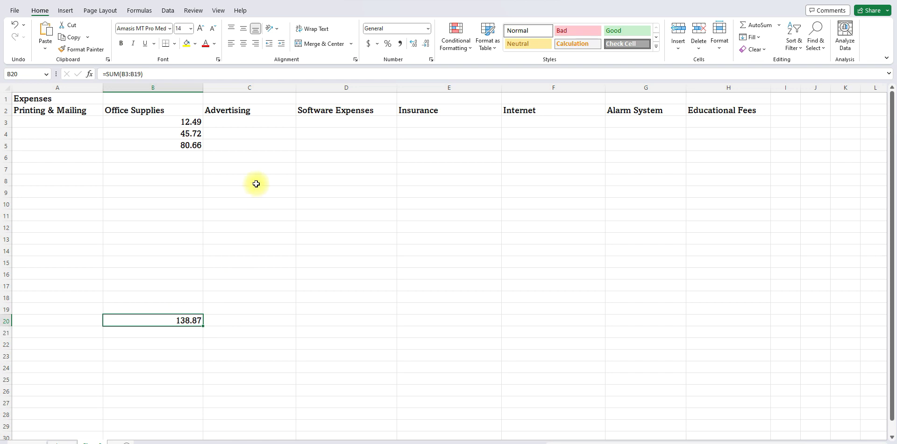
# - Enter the advertising amounts 50, 100 and 102.78 in cells C3 through C5
pyautogui.click(256, 124)
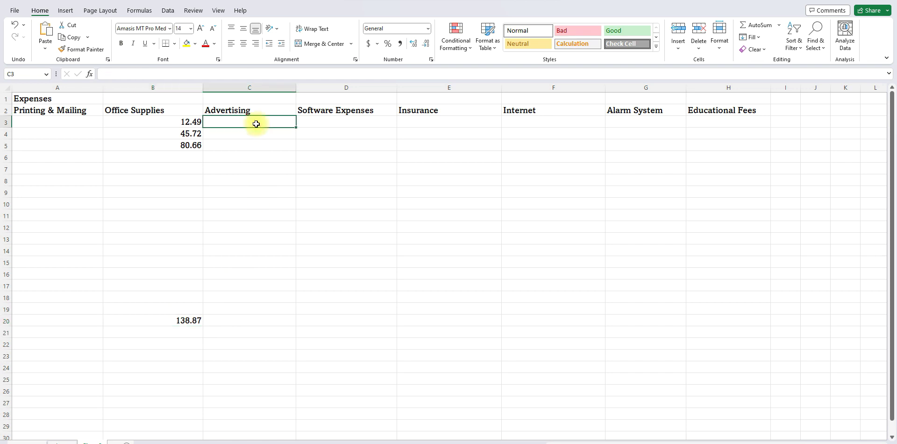
pyautogui.write('50')
pyautogui.press('Return')
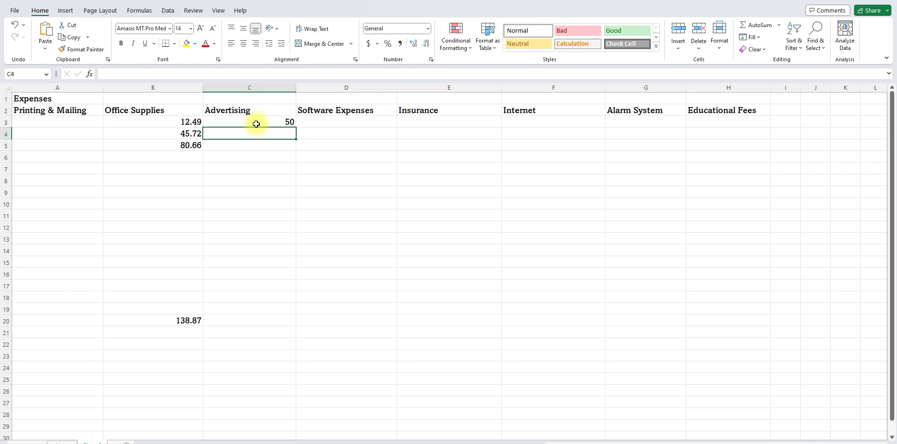
pyautogui.write('100')
pyautogui.press('Return')
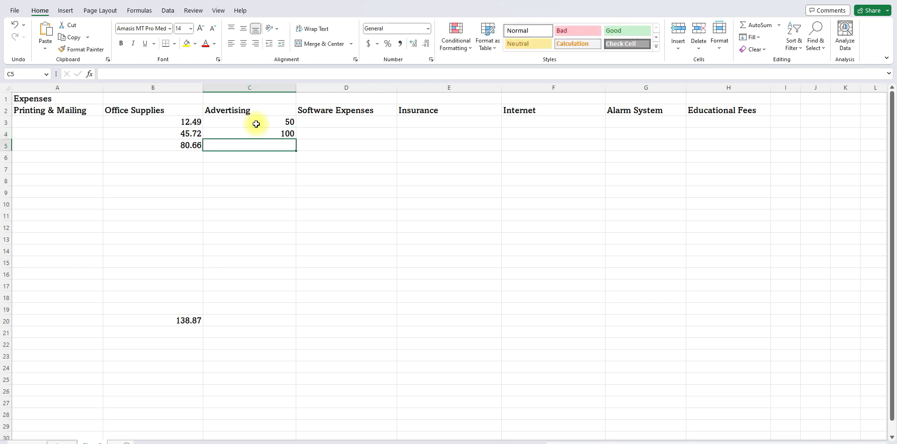
pyautogui.write('102.78')
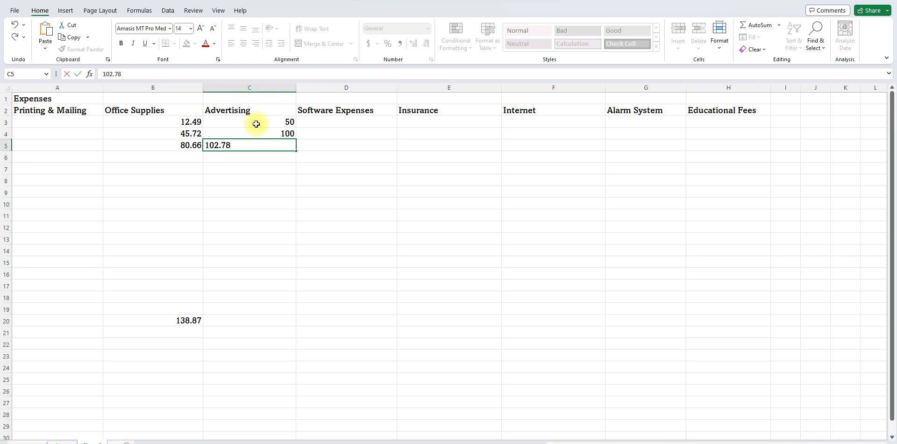
pyautogui.press('Return')
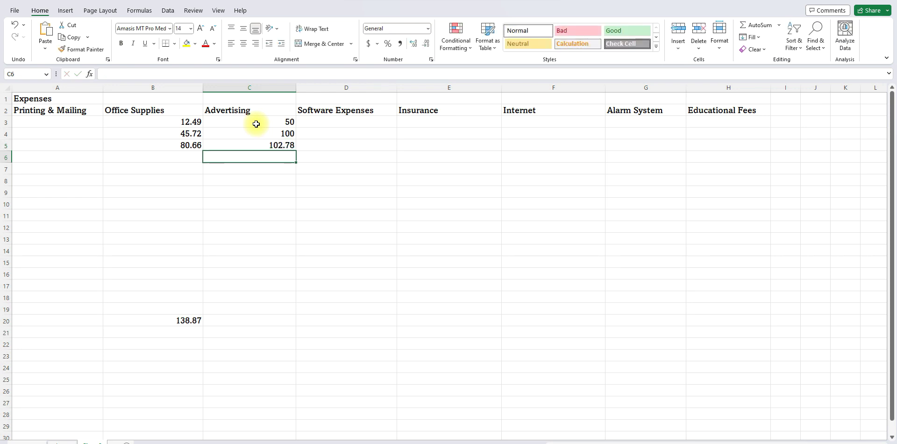
# - Total the Advertising column in C20 with the formula =SUM(C3:C19)
pyautogui.click(244, 319)
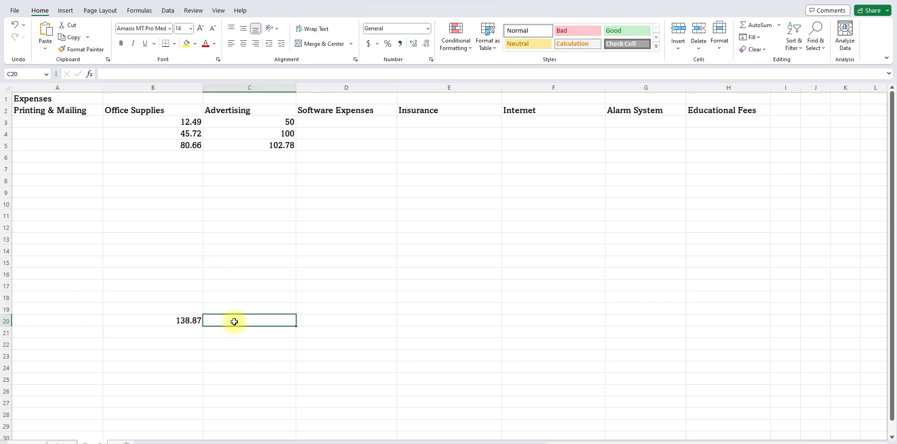
pyautogui.write('=sum')
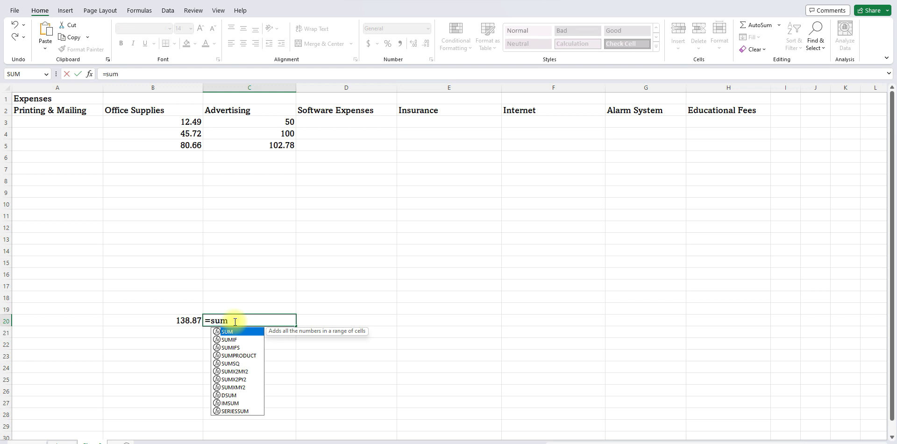
pyautogui.write('(')
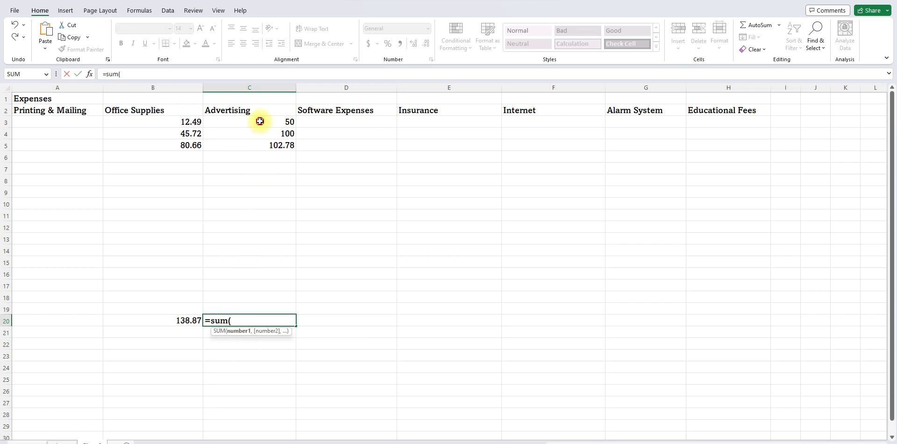
pyautogui.moveTo(260, 121); pyautogui.dragTo(258, 307)
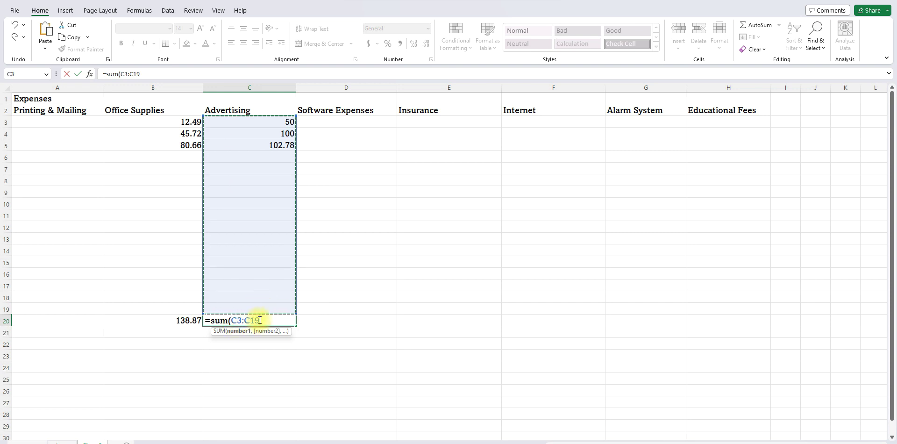
pyautogui.write(')')
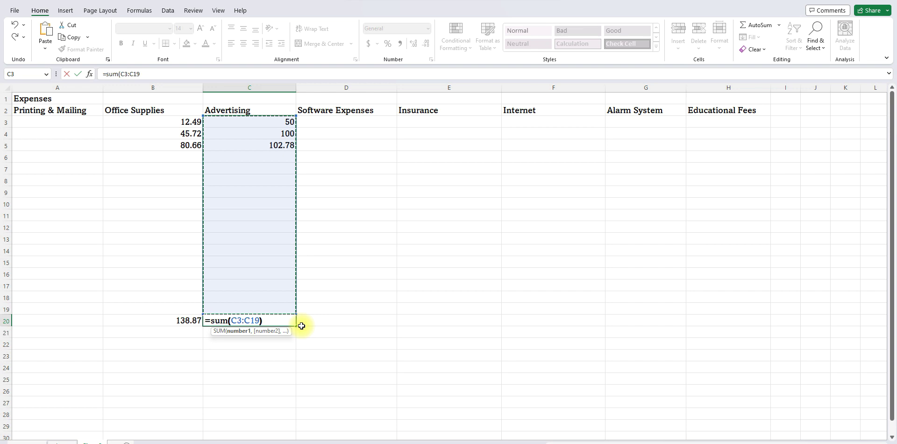
pyautogui.press('Return')
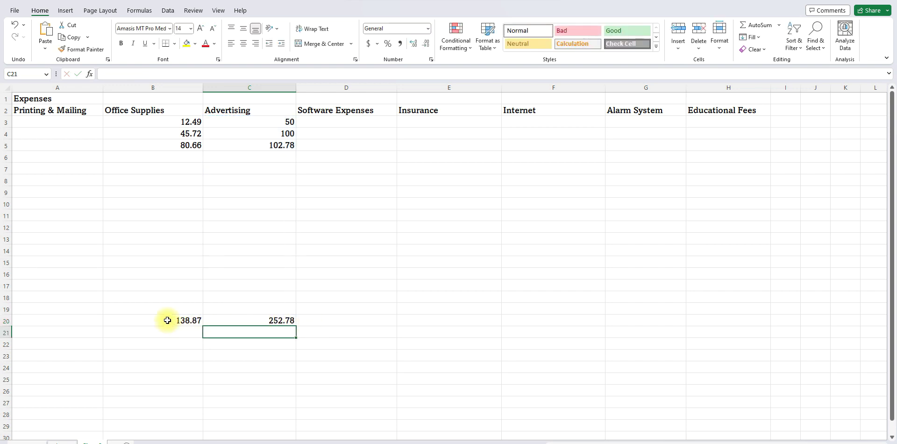
pyautogui.moveTo(169, 324); pyautogui.dragTo(290, 323)
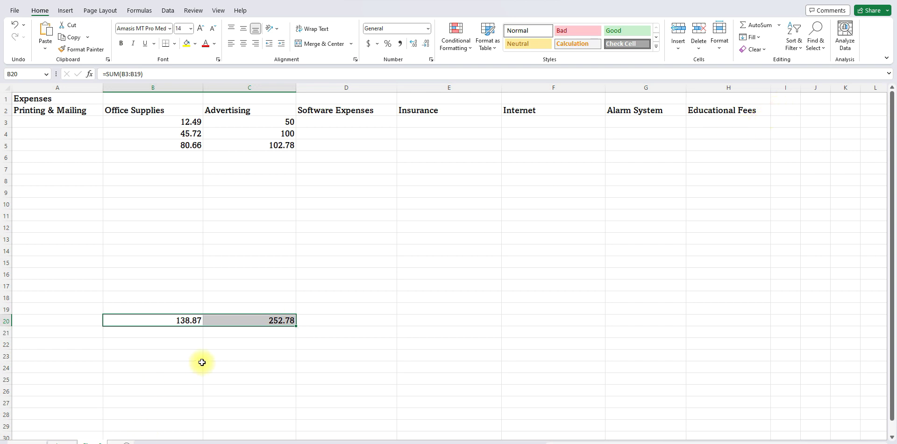
pyautogui.click(290, 344)
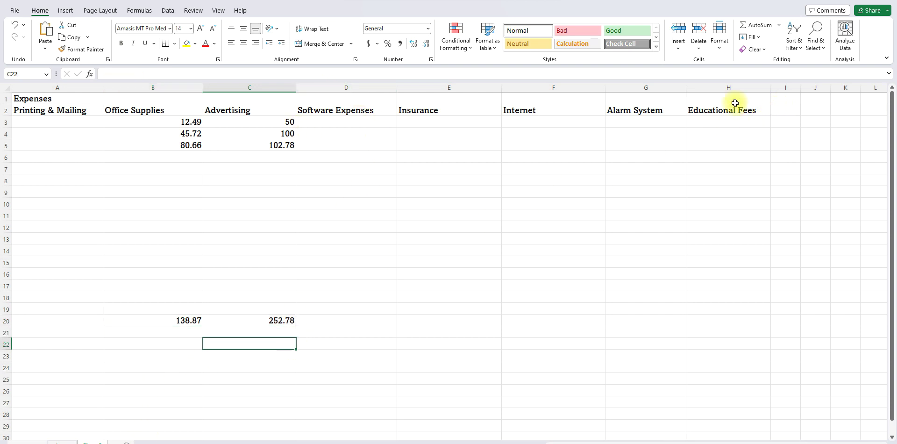
# - Add a new sheet to the workbook and enter the title "Equipment and Furniture" in A1
pyautogui.click(127, 440)
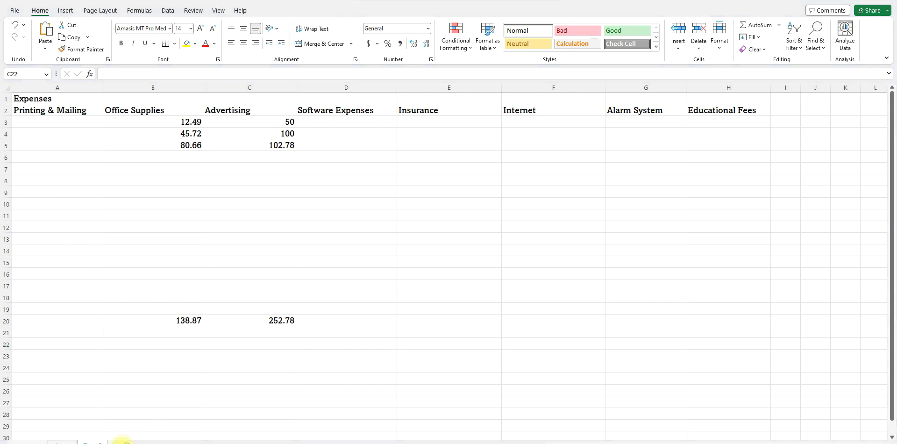
pyautogui.click(138, 426)
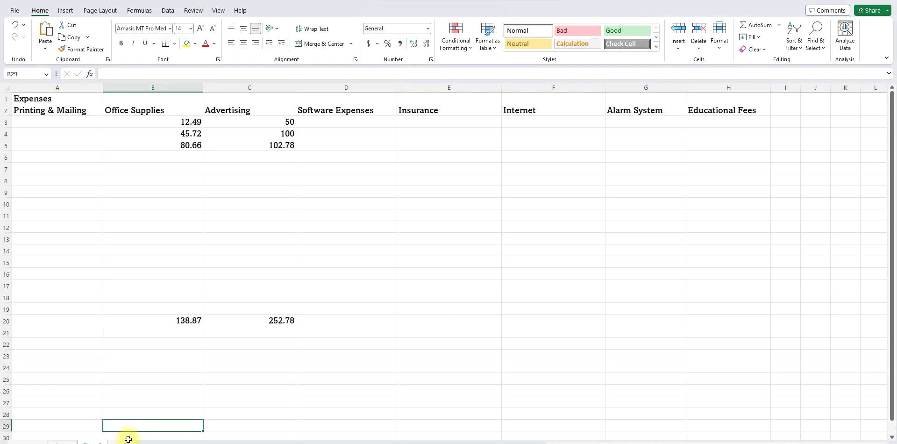
pyautogui.click(126, 441)
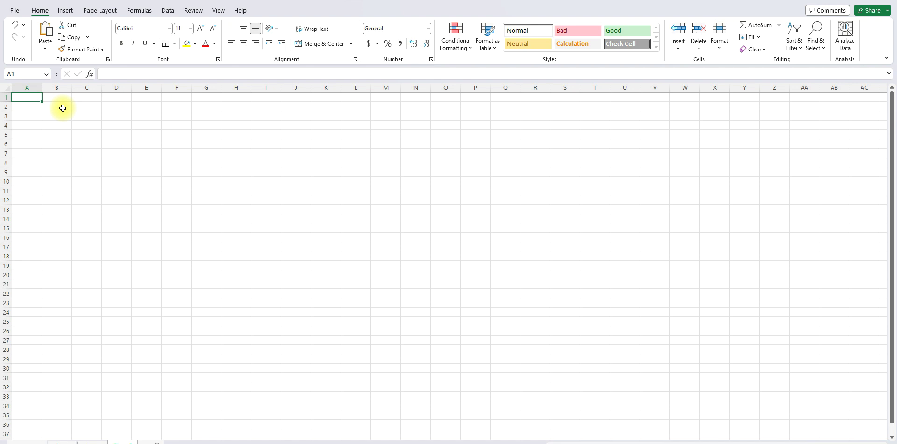
pyautogui.write('Equipment and')
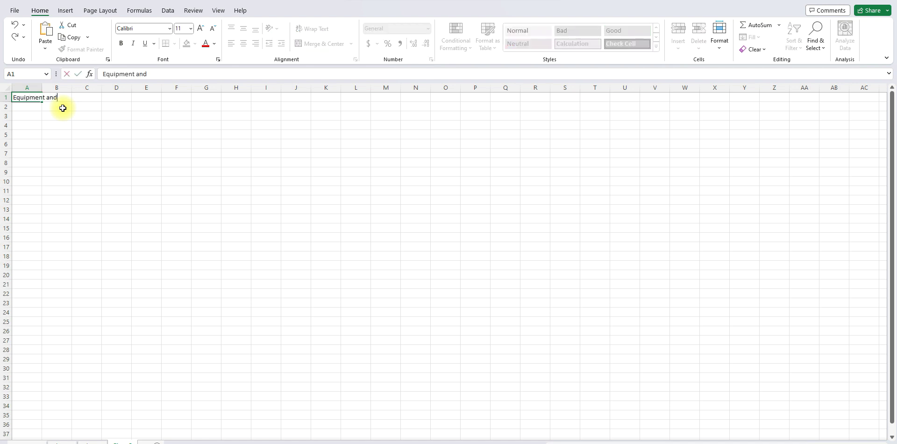
pyautogui.write(' Furniture')
pyautogui.press('Return')
pyautogui.press('Return')
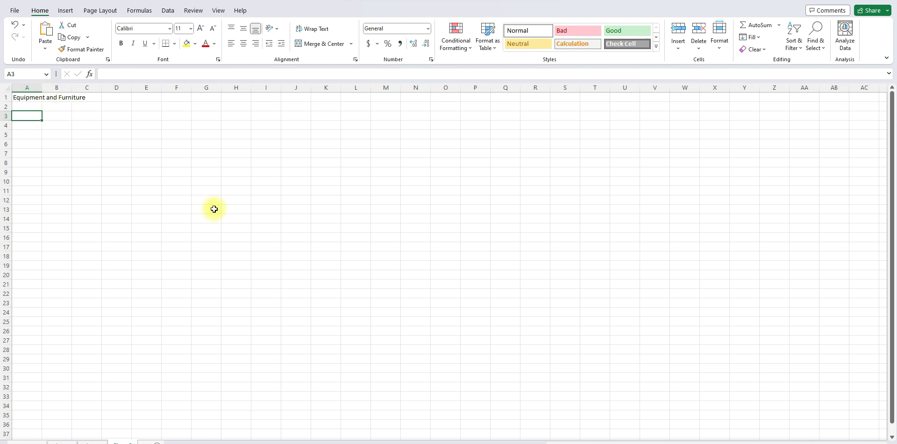
# - Record "Computer" in A3 with the amount 998.23 in B3, and widen column A on the equipment sheet
pyautogui.write('Comptuer')
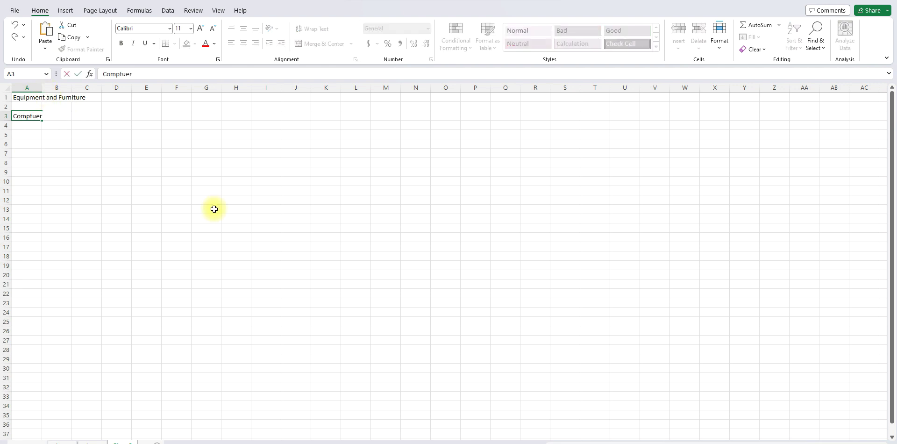
pyautogui.press('BackSpace')
pyautogui.press('BackSpace')
pyautogui.press('BackSpace')
pyautogui.press('BackSpace')
pyautogui.write('uter')
pyautogui.press('Tab')
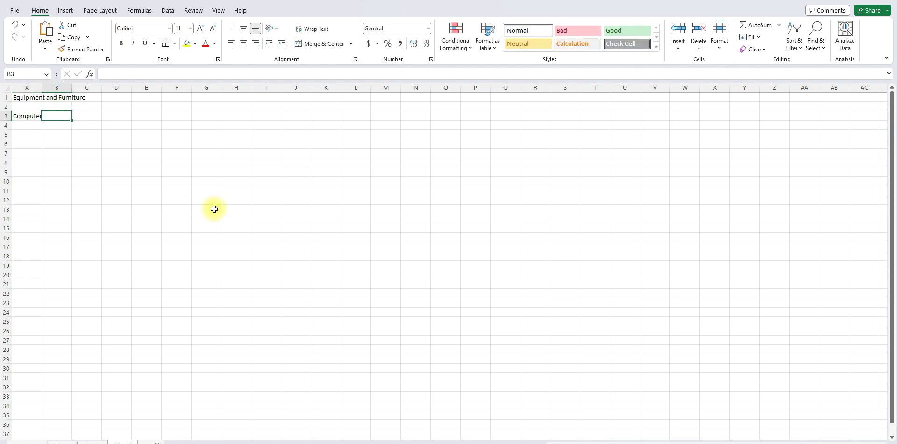
pyautogui.write('9')
pyautogui.press('BackSpace')
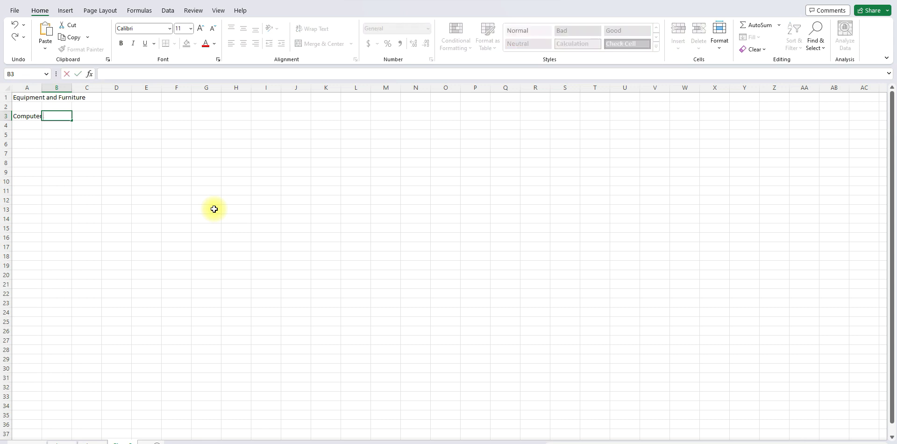
pyautogui.write('998.23')
pyautogui.press('Return')
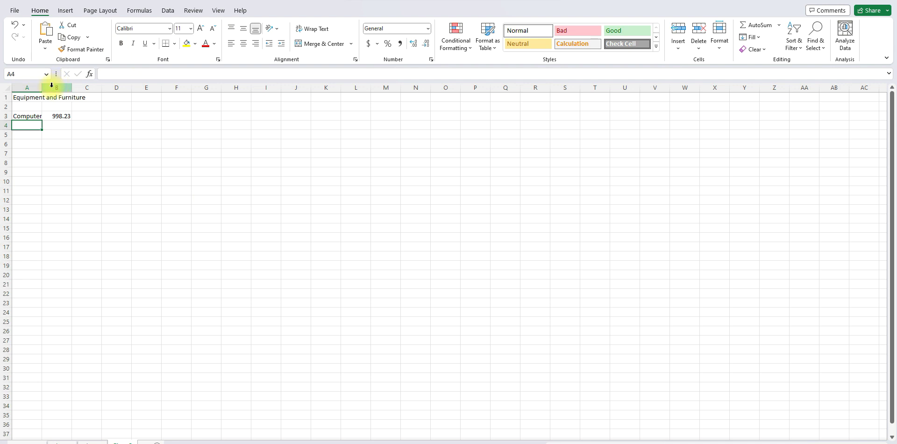
pyautogui.moveTo(41, 87); pyautogui.dragTo(82, 88)
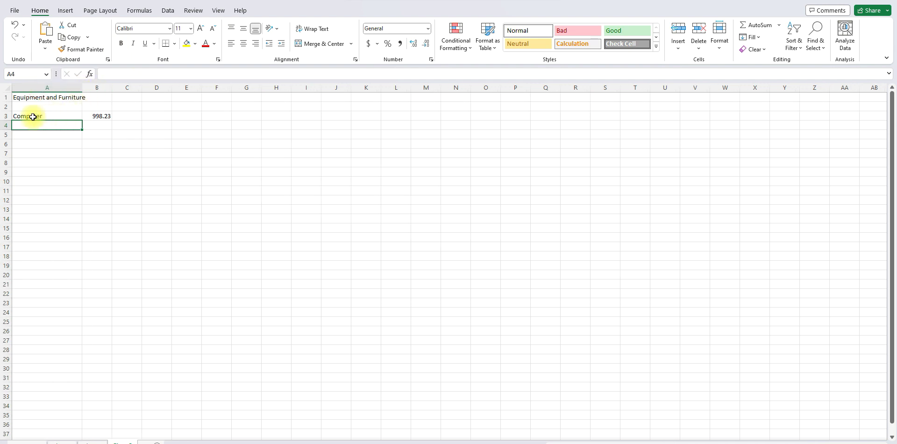
# - Enter the computer's purchase date 03/09/2023 in C3 and widen columns B and C
pyautogui.click(133, 115)
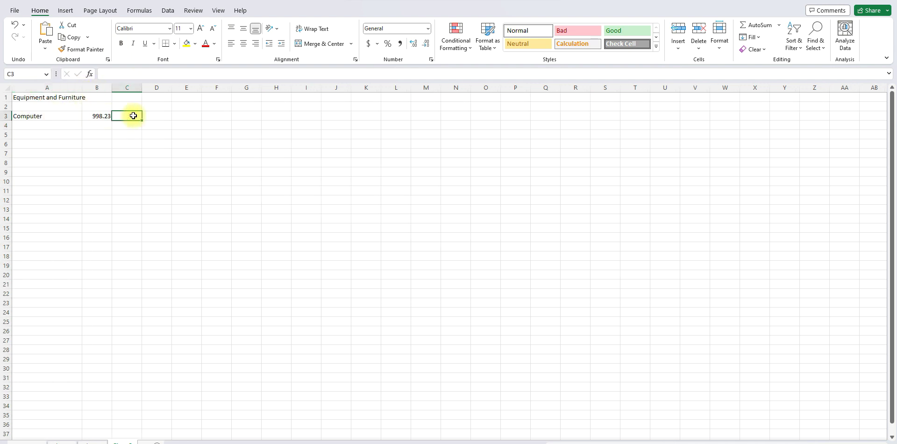
pyautogui.write('03/')
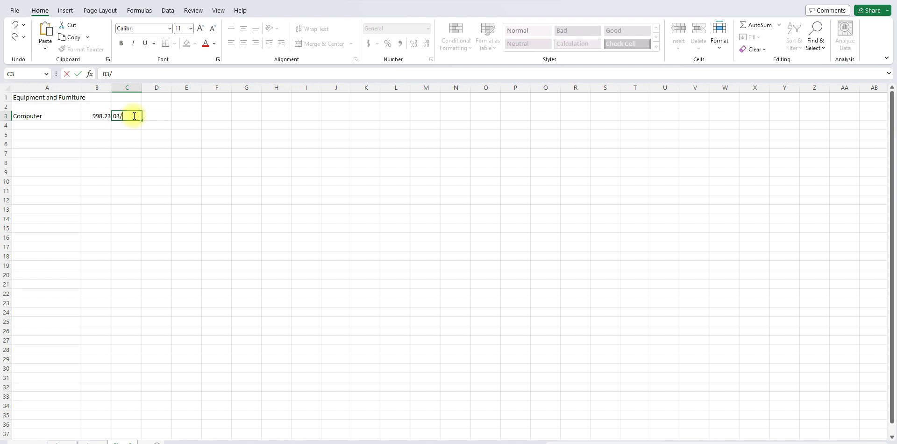
pyautogui.write('0')
pyautogui.write('9/2023')
pyautogui.press('Return')
pyautogui.hotkey('alt', 'h')
pyautogui.press('o')
pyautogui.press('i')
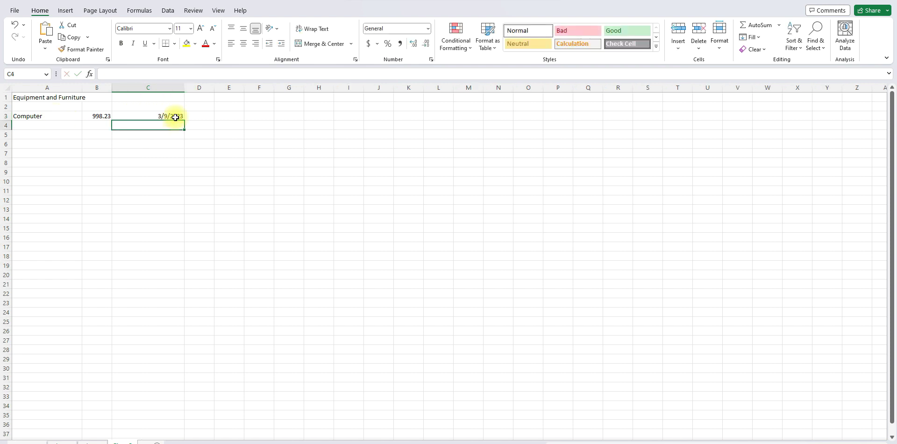
pyautogui.moveTo(111, 87); pyautogui.dragTo(136, 89)
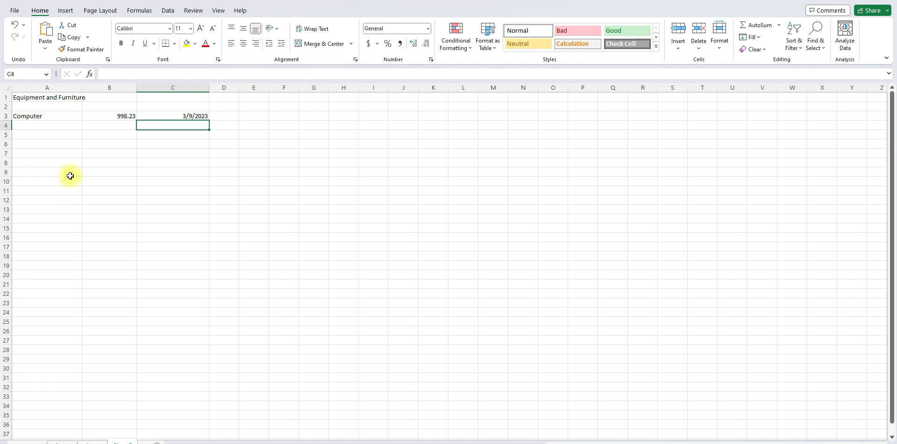
# - List "Telephone", "Printer" and "Sofas for the office" in cells A4 through A6 of the equipment sheet
pyautogui.click(55, 127)
pyautogui.write('Telephone')
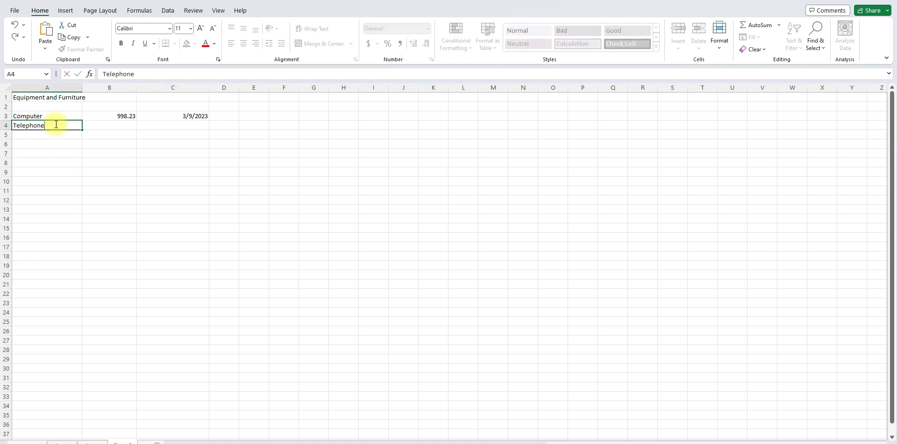
pyautogui.press('Return')
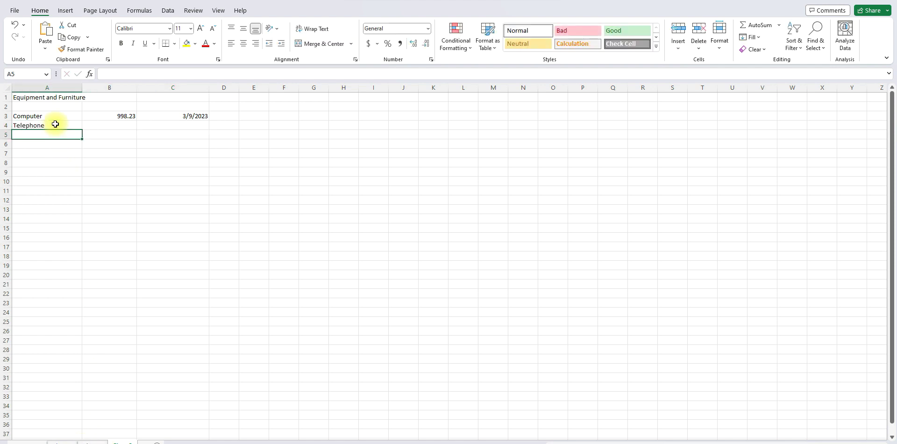
pyautogui.write('Printer')
pyautogui.press('Return')
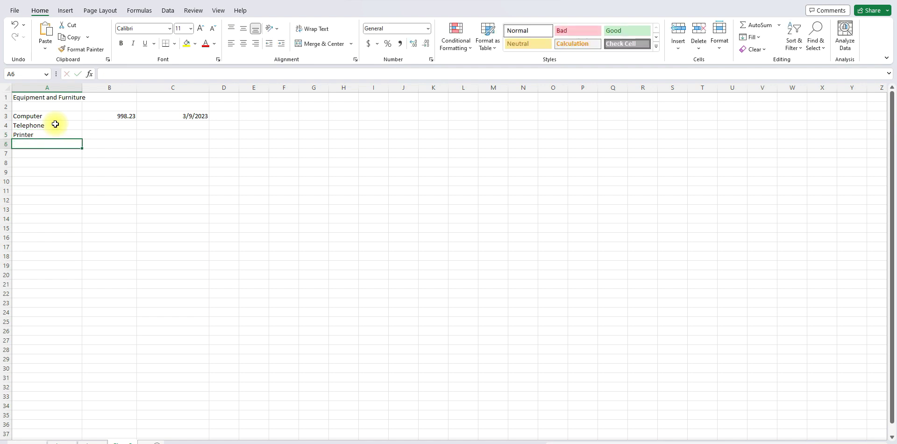
pyautogui.write('Sofas for the office')
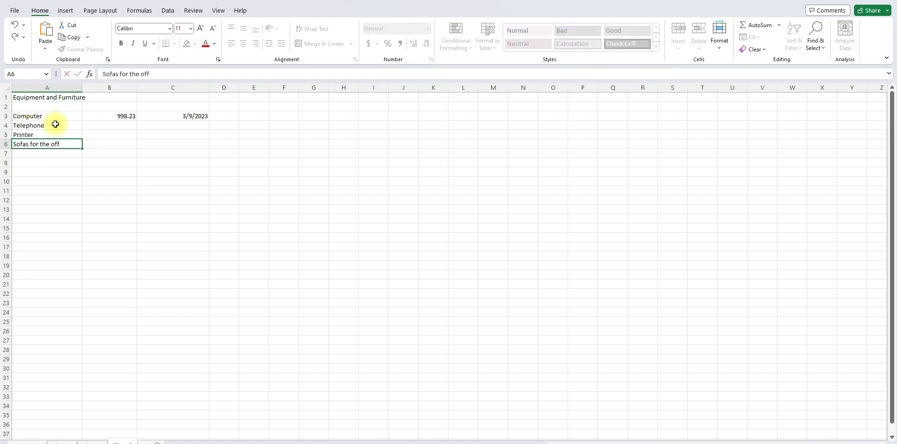
pyautogui.press('Return')
# - On the Expenses sheet, apply Thick Outside Borders to the Office Supplies and Advertising totals in B20 and C20
pyautogui.click(93, 441)
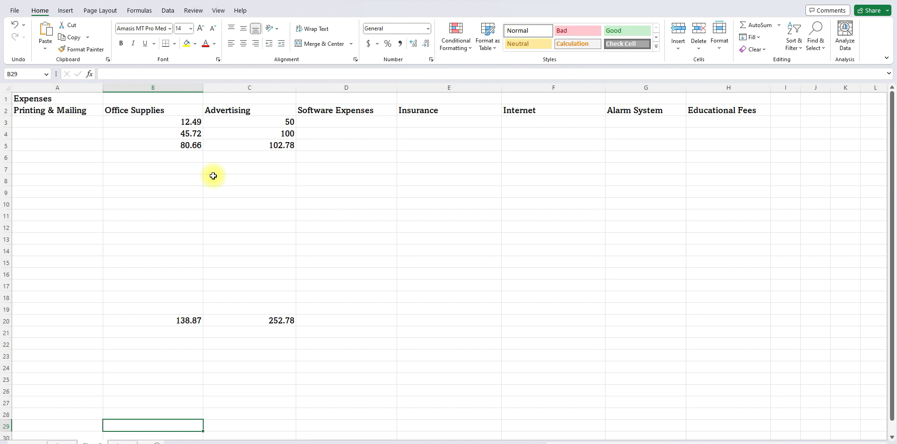
pyautogui.hotkey('ctrl', 'Up')
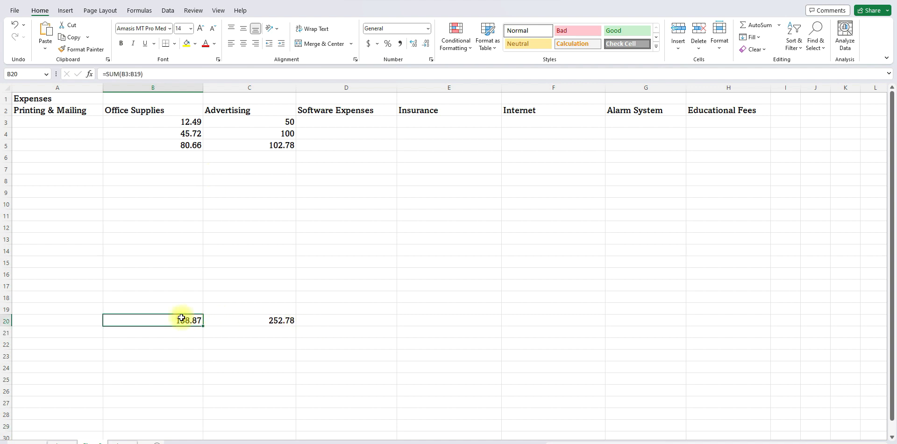
pyautogui.click(175, 44)
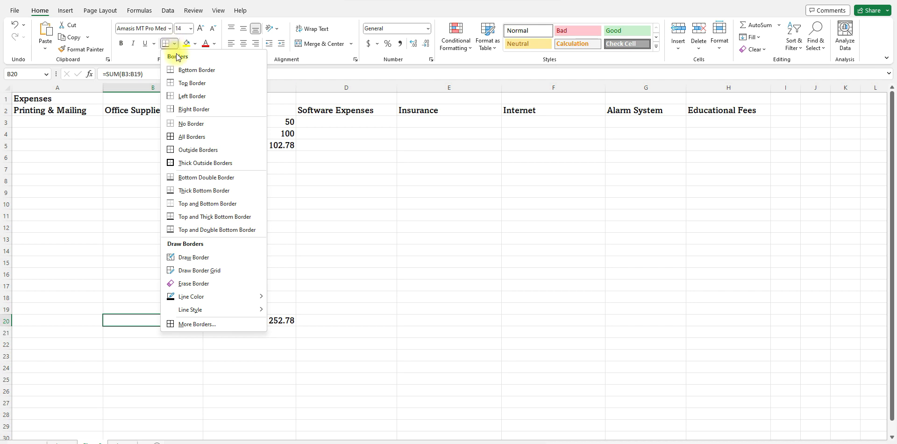
pyautogui.click(202, 162)
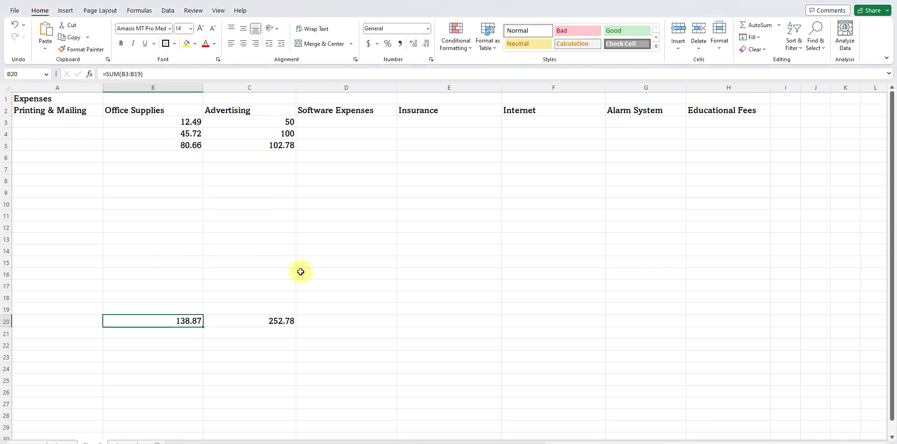
pyautogui.click(264, 322)
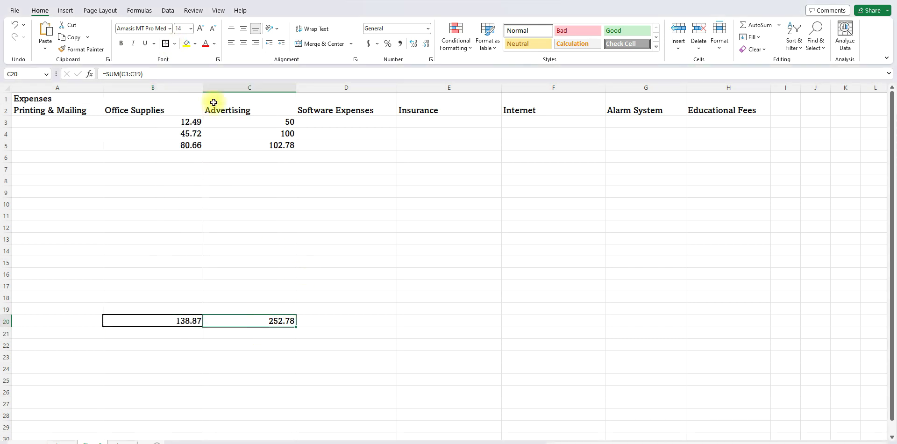
pyautogui.click(166, 44)
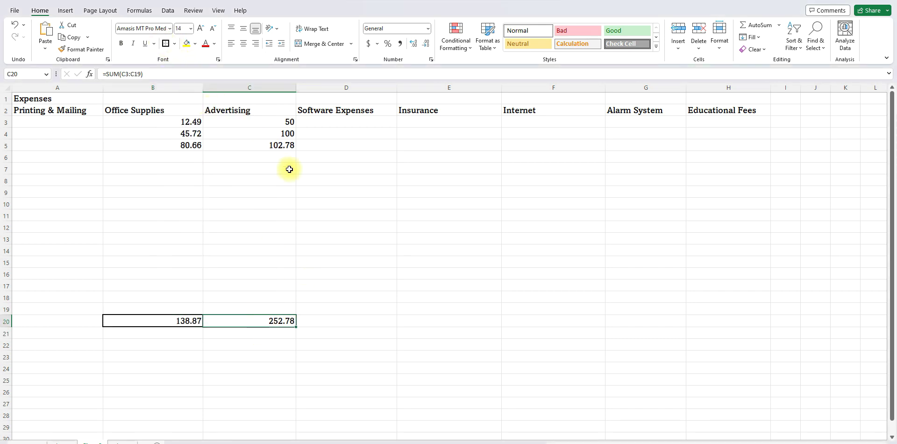
# - Enter the software expense amounts 1047 and 56.45 in cells D3 and D4
pyautogui.click(370, 122)
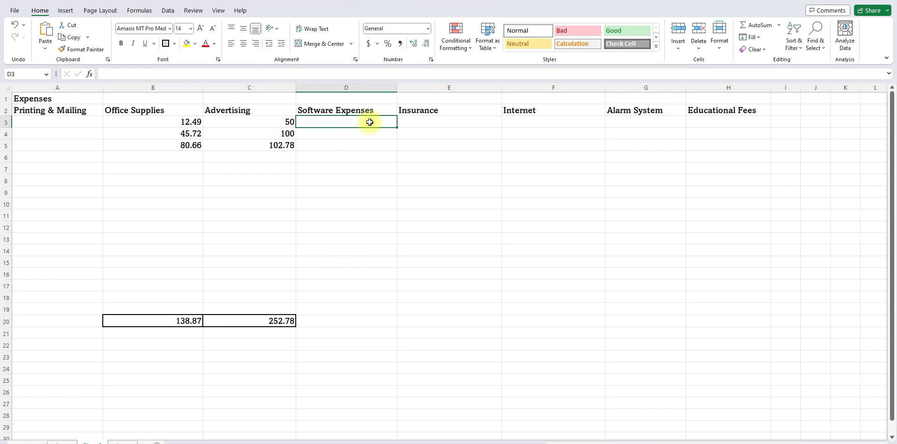
pyautogui.write('10')
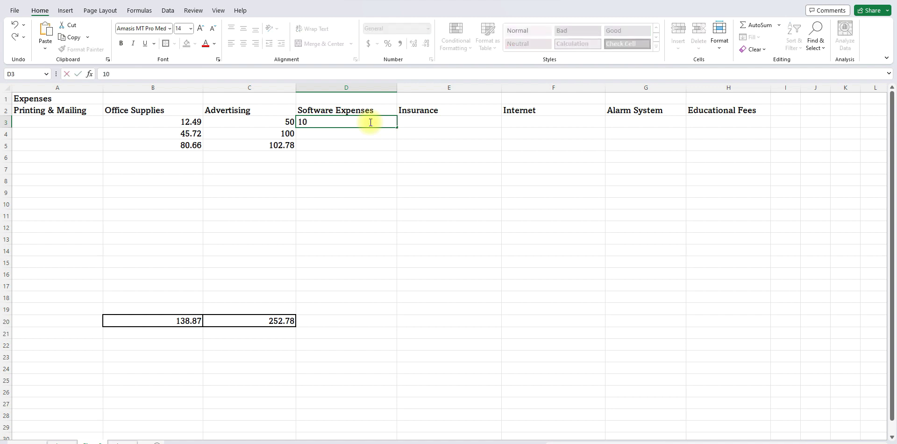
pyautogui.write('47')
pyautogui.press('Return')
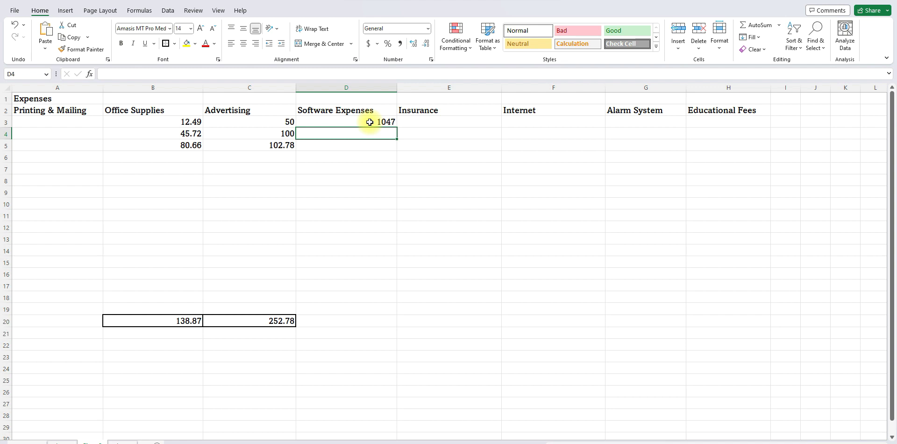
pyautogui.write('56.45')
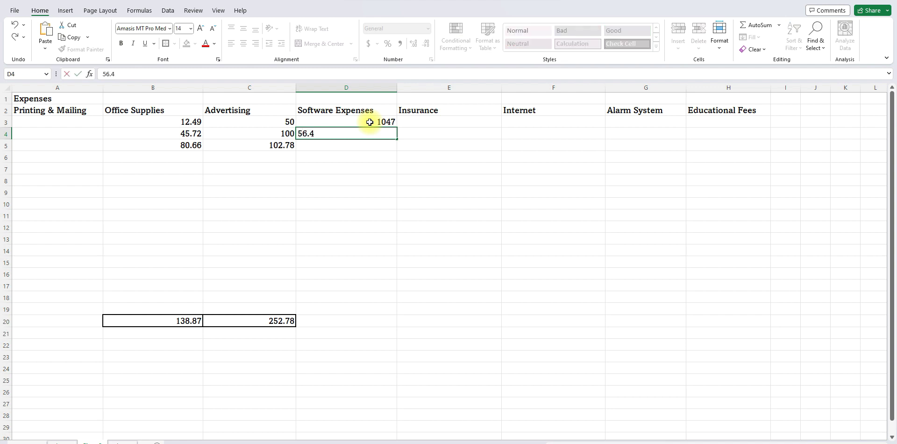
pyautogui.press('Return')
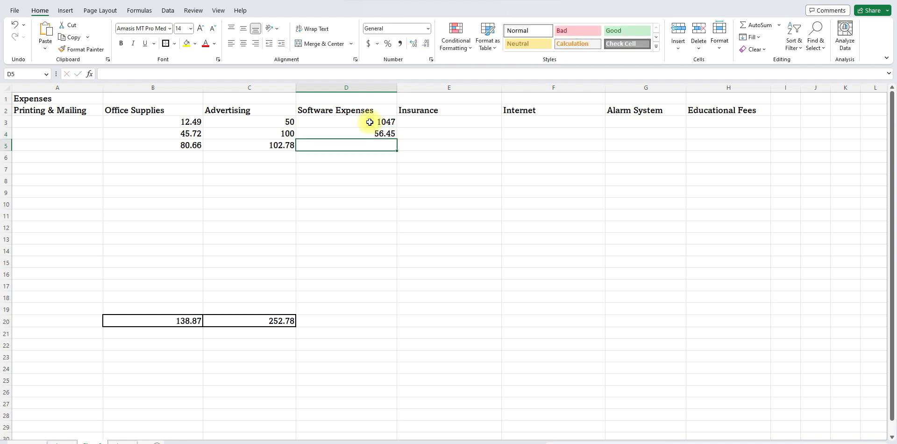
# - Fill the Advertising total formula from C20 across row 20 through the Educational Fees column in H20
pyautogui.click(352, 320)
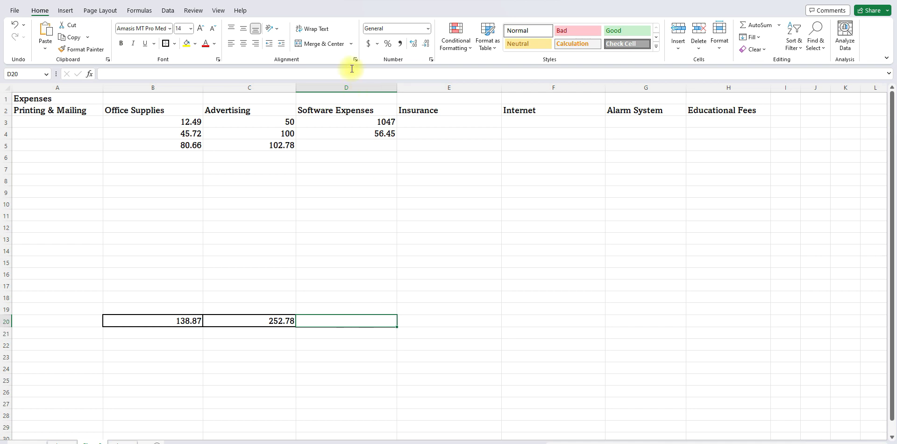
pyautogui.click(272, 354)
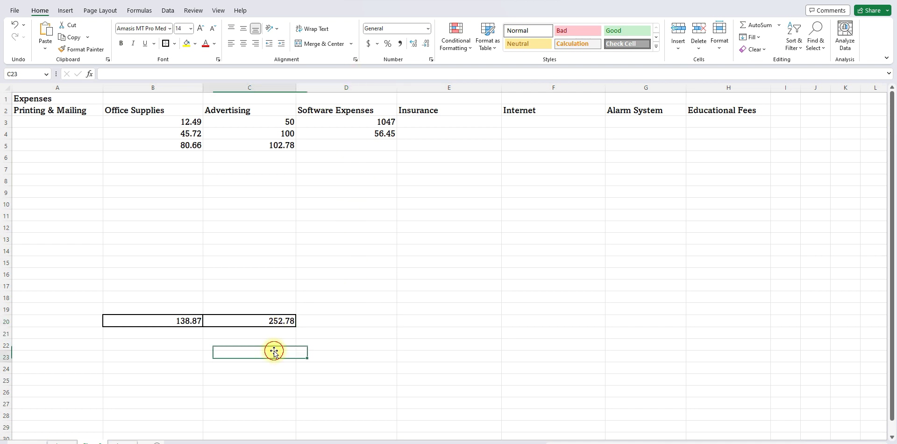
pyautogui.click(281, 322)
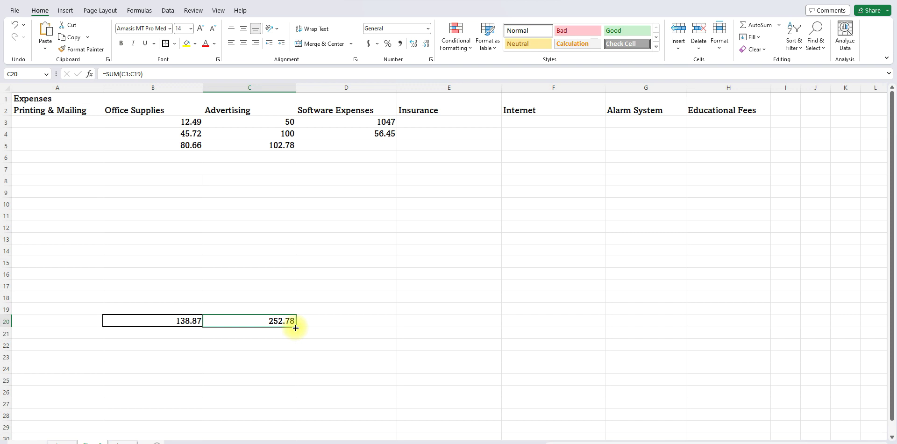
pyautogui.moveTo(296, 327); pyautogui.dragTo(387, 329)
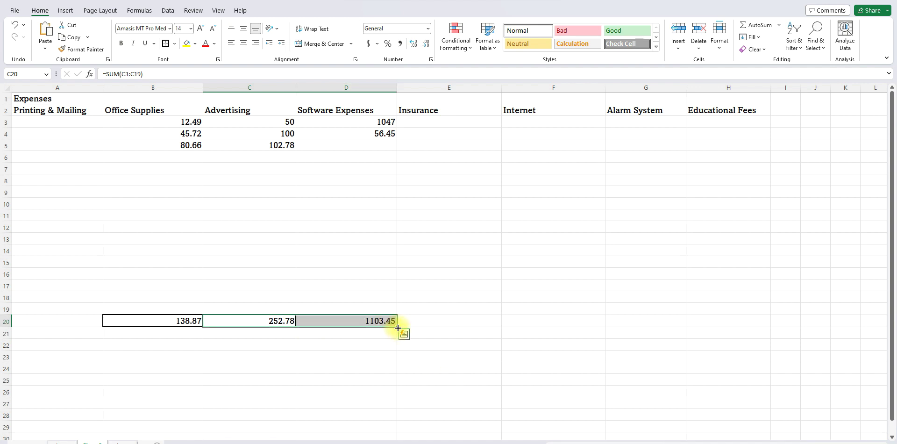
pyautogui.moveTo(397, 326); pyautogui.dragTo(752, 318)
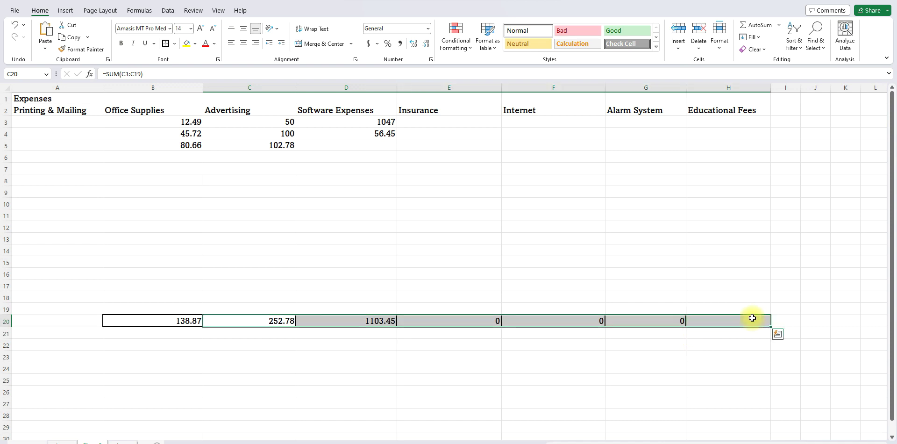
# - Enter the internet expense 79.99 in each of the cells F3 through F6
pyautogui.click(527, 123)
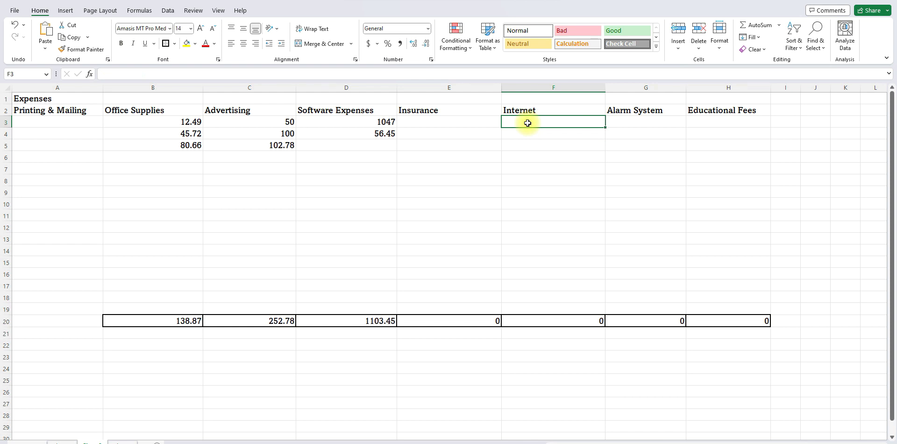
pyautogui.write('79.99')
pyautogui.press('Return')
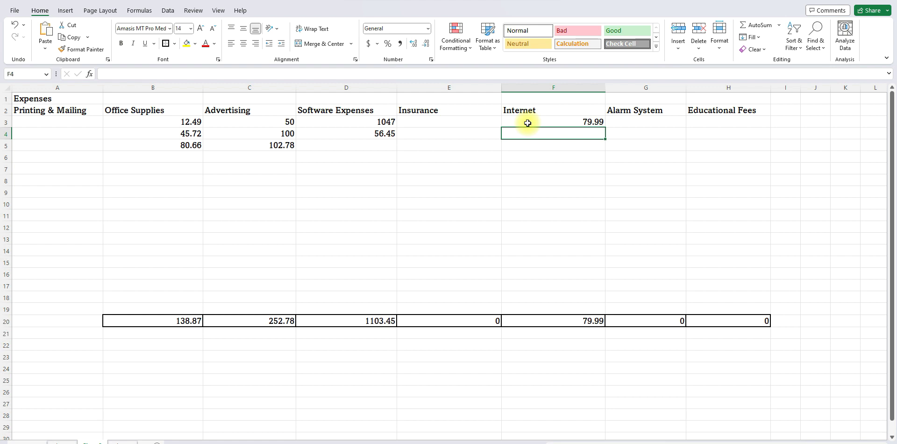
pyautogui.write('79.99')
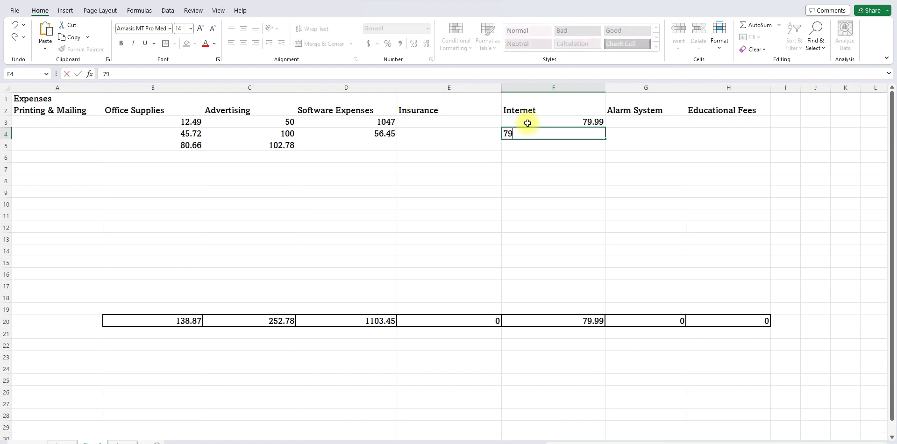
pyautogui.press('Return')
pyautogui.write('79.99')
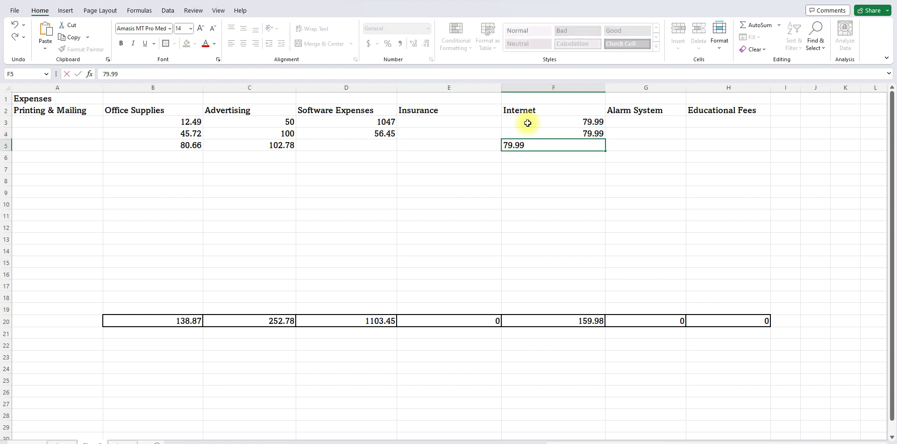
pyautogui.press('Return')
pyautogui.write('79.99')
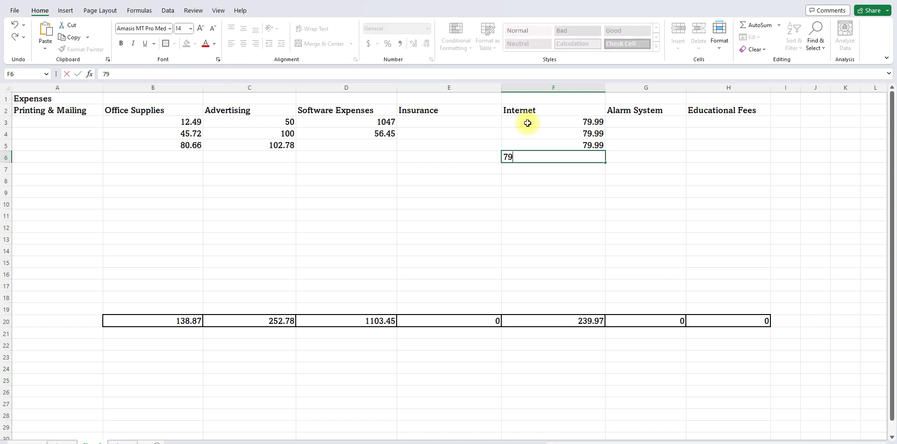
pyautogui.press('Return')
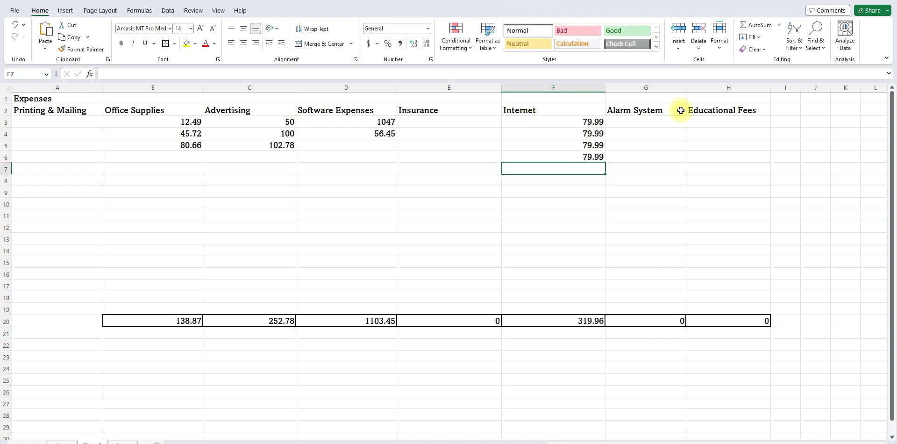